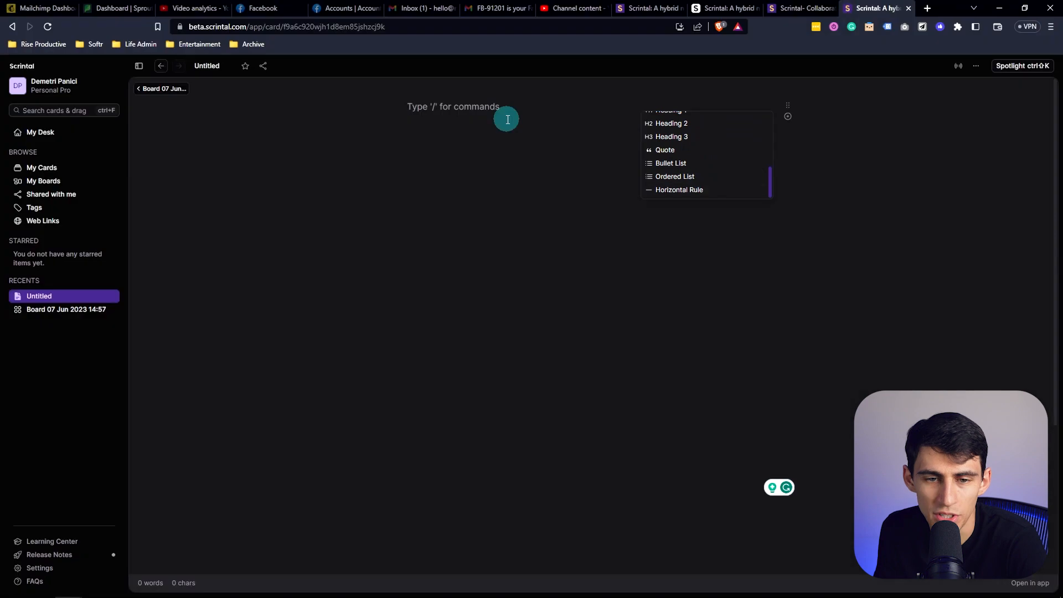
Write the heading New Storytelling YouTube System, the subheading The 3 Parts of a Story, and a numbered list of Setup, Conflict and Resolution.
{"action": "type", "text": "/"}
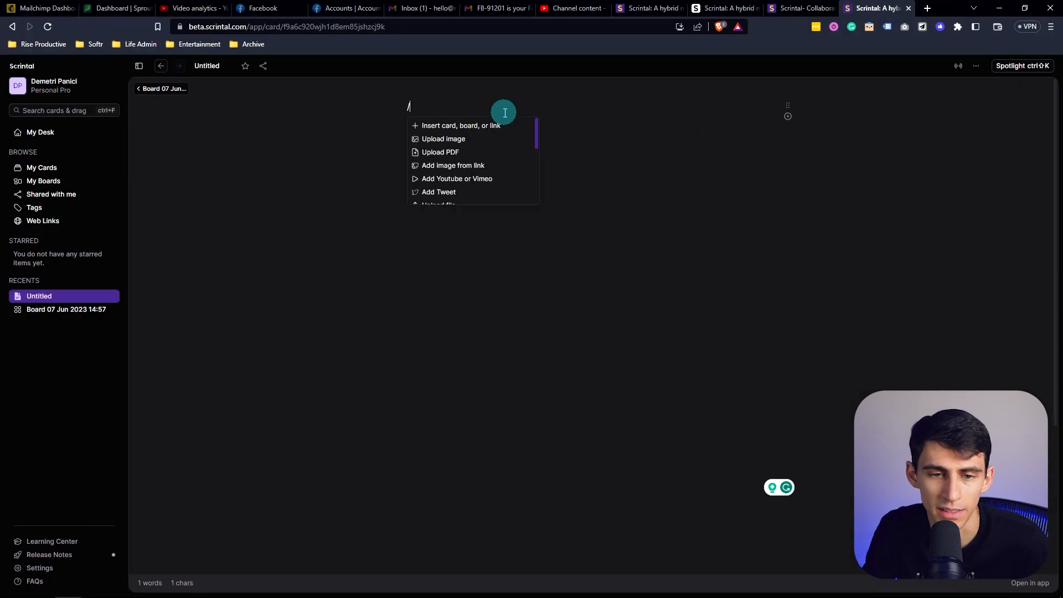
{"action": "key", "text": "BackSpace"}
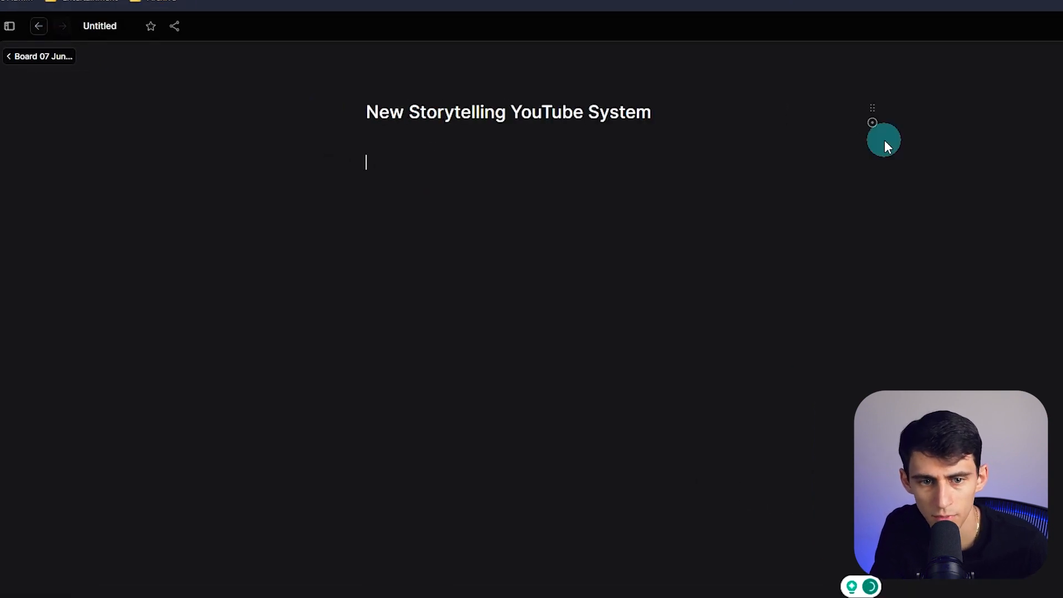
{"action": "type", "text": "/heading"}
{"action": "key", "text": "Return"}
{"action": "type", "text": "The 3 Parts of a Story"}
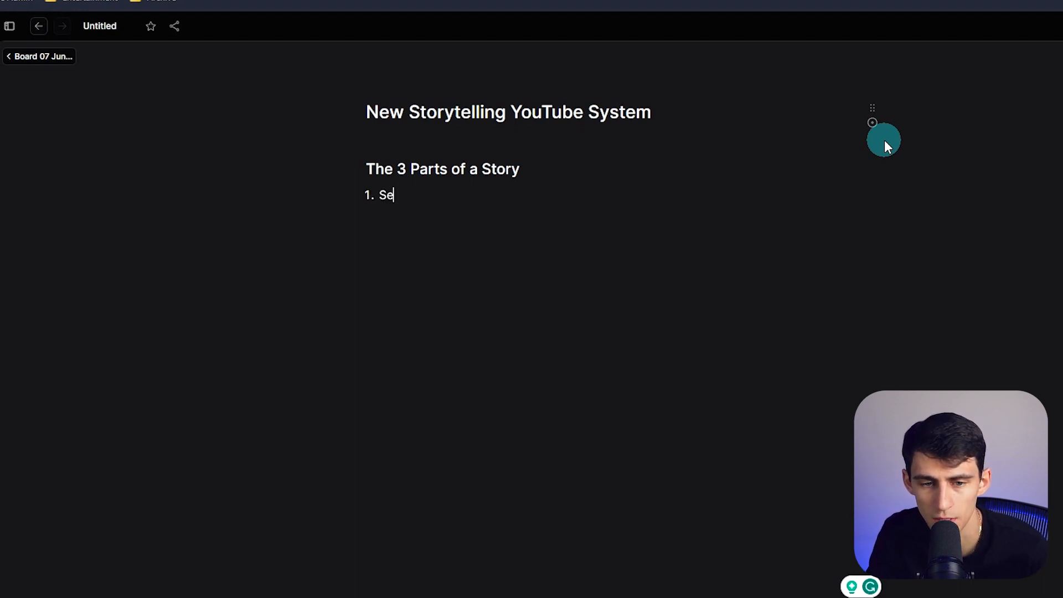
{"action": "type", "text": "Resolution"}
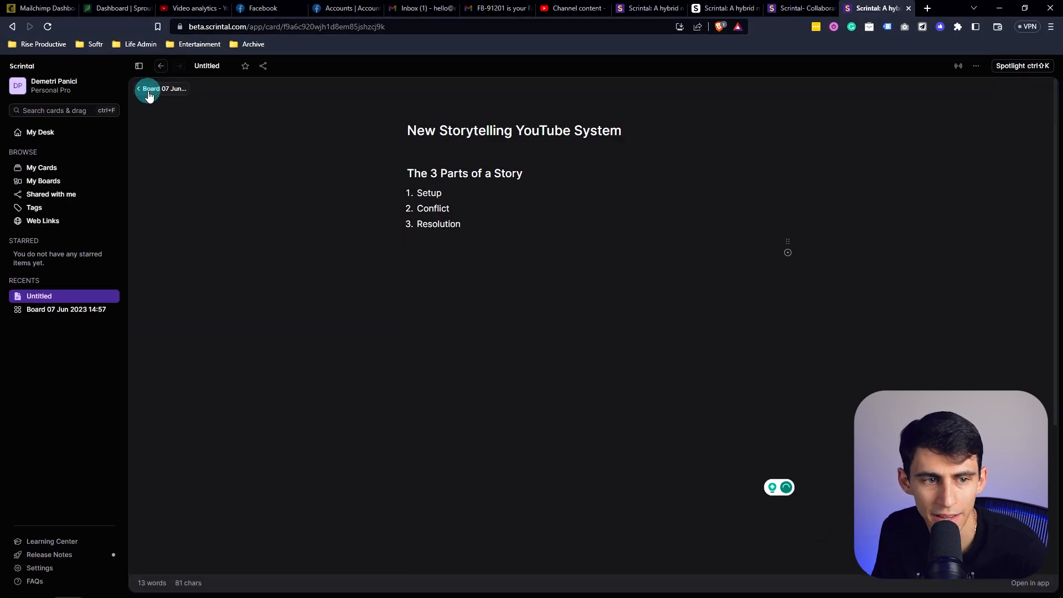
Return to the board named Board 07 Jun 2023 14:57 and add a blank card to its canvas.
{"action": "left_click", "coordinate": [148, 91]}
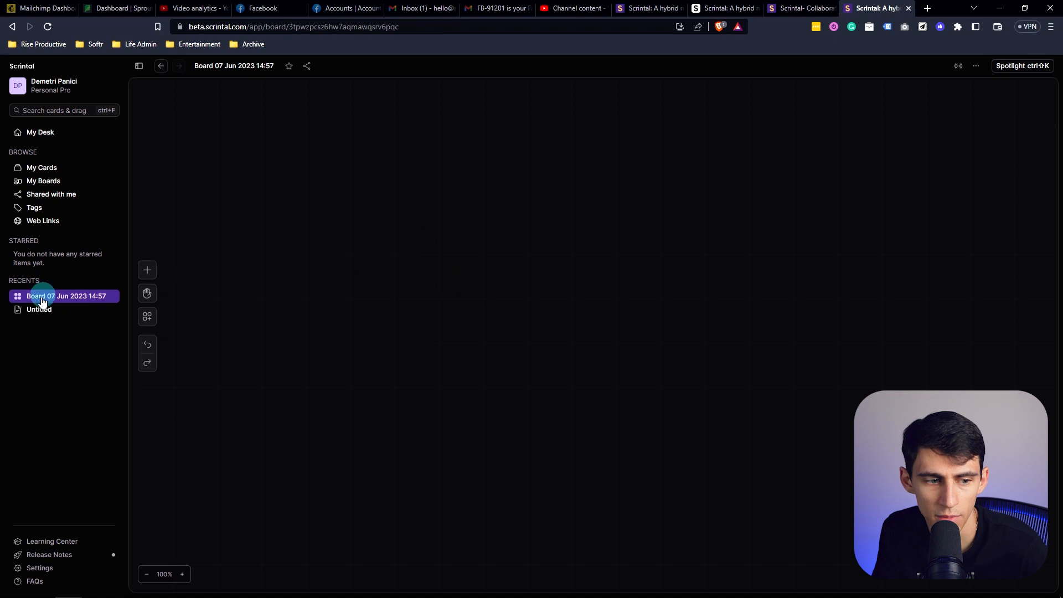
{"action": "left_click", "coordinate": [154, 275]}
{"action": "left_click_drag", "start_coordinate": [190, 272], "coordinate": [495, 273]}
{"action": "left_click", "coordinate": [536, 308]}
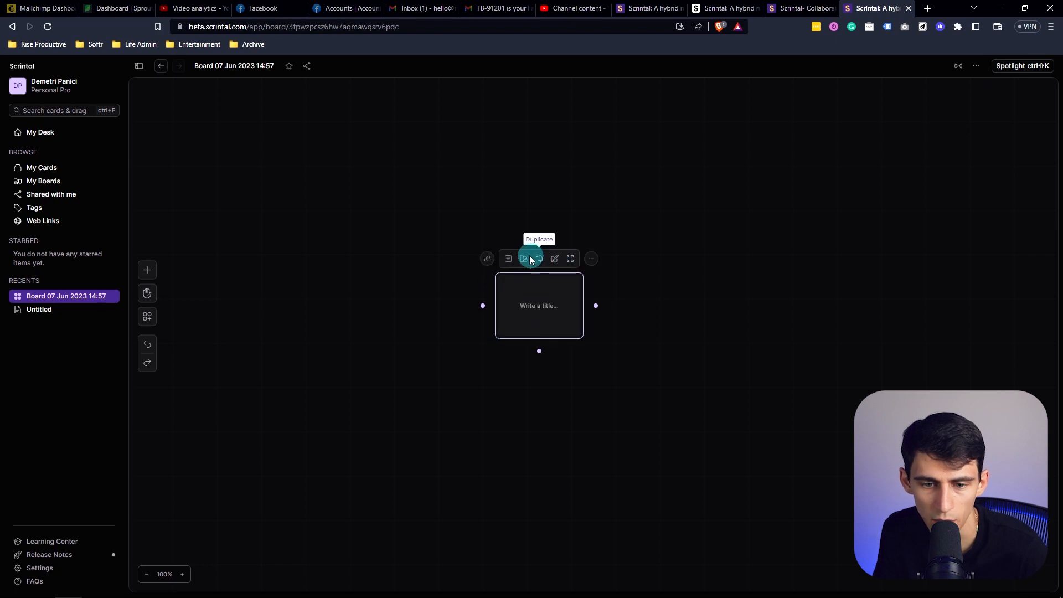
Open the Untitled story notes card over the board and title it New Storytelling YouTube System.
{"action": "left_click", "coordinate": [45, 309]}
{"action": "left_click_drag", "start_coordinate": [257, 253], "coordinate": [379, 160]}
{"action": "triple_click", "coordinate": [498, 232]}
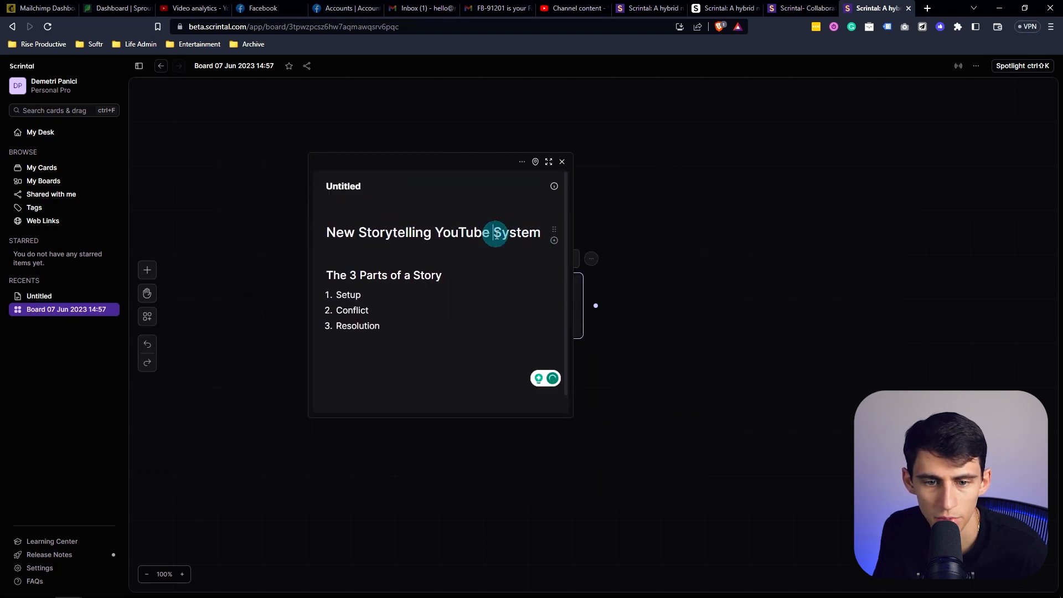
{"action": "left_click", "coordinate": [339, 188]}
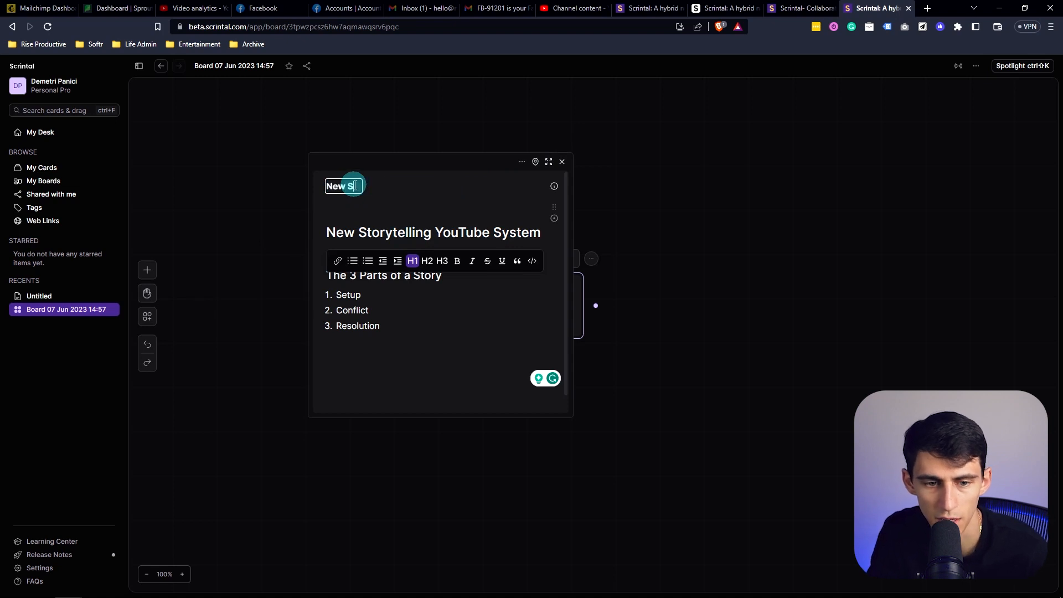
{"action": "type", "text": "New Storytelling YouT"}
{"action": "type", "text": "ube System"}
Delete the duplicate New Storytelling YouTube System heading from the card's body and close the card window.
{"action": "double_click", "coordinate": [554, 230]}
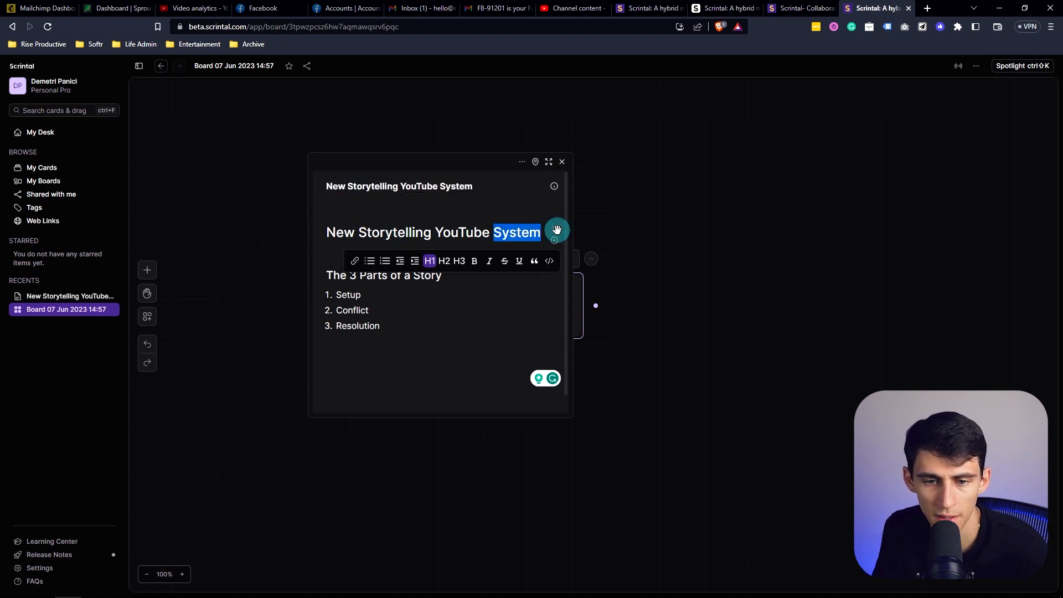
{"action": "left_click_drag", "start_coordinate": [554, 230], "coordinate": [529, 333]}
{"action": "left_click", "coordinate": [554, 335]}
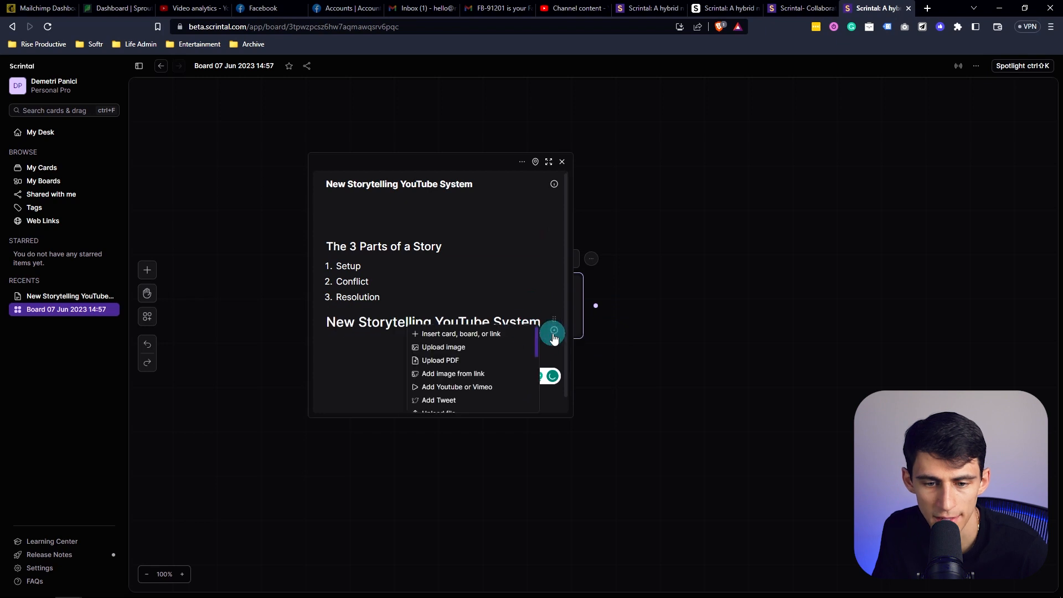
{"action": "scroll", "coordinate": [458, 341], "scroll_direction": "down", "scroll_amount": 5}
{"action": "left_click", "coordinate": [374, 312]}
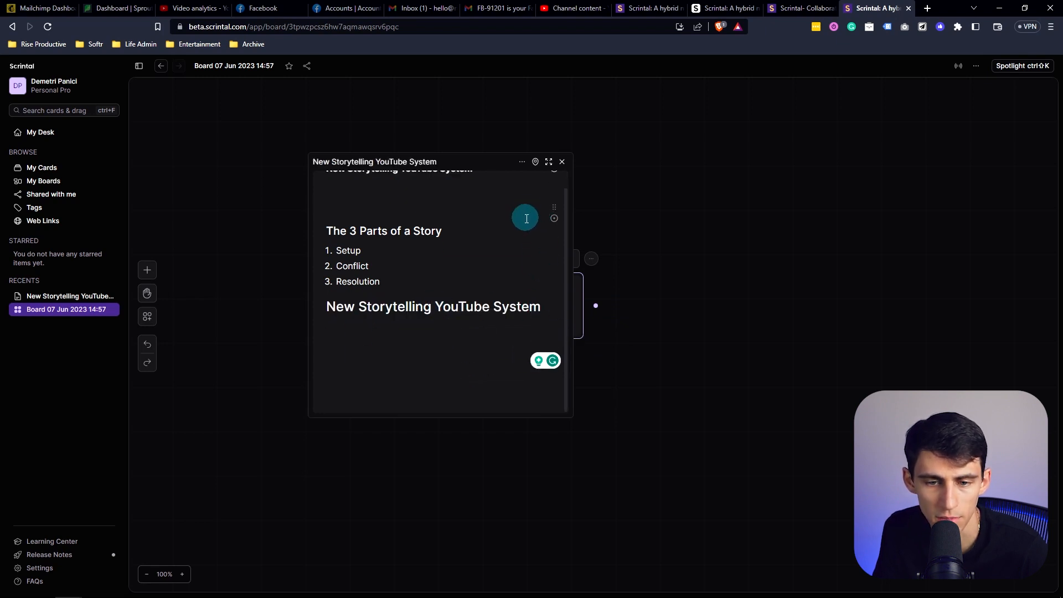
{"action": "triple_click", "coordinate": [490, 309]}
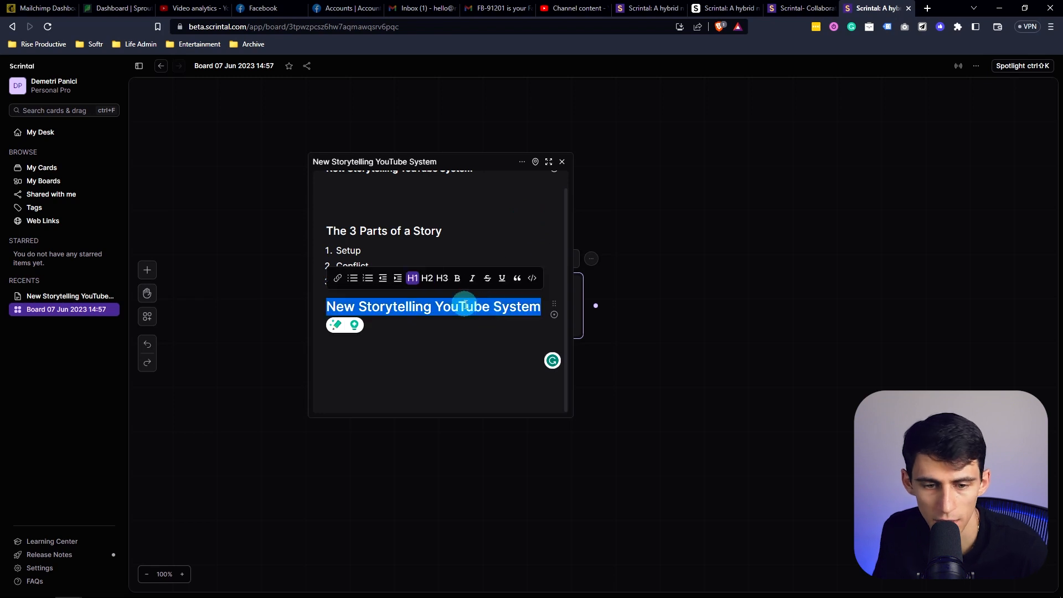
{"action": "key", "text": "BackSpace"}
{"action": "key", "text": "ctrl+minus"}
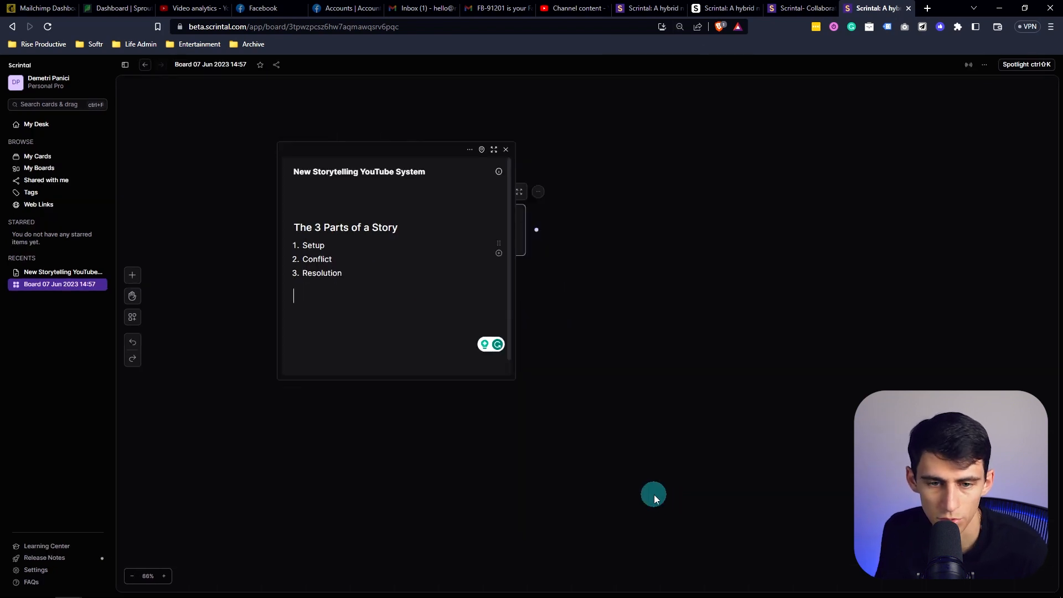
{"action": "scroll", "coordinate": [652, 493], "scroll_direction": "up", "scroll_amount": 1}
{"action": "left_click", "coordinate": [505, 149]}
{"action": "scroll", "coordinate": [546, 266], "scroll_direction": "up", "scroll_amount": 2}
{"action": "scroll", "coordinate": [546, 266], "scroll_direction": "up", "scroll_amount": 2}
{"action": "left_click_drag", "start_coordinate": [503, 261], "coordinate": [593, 382]}
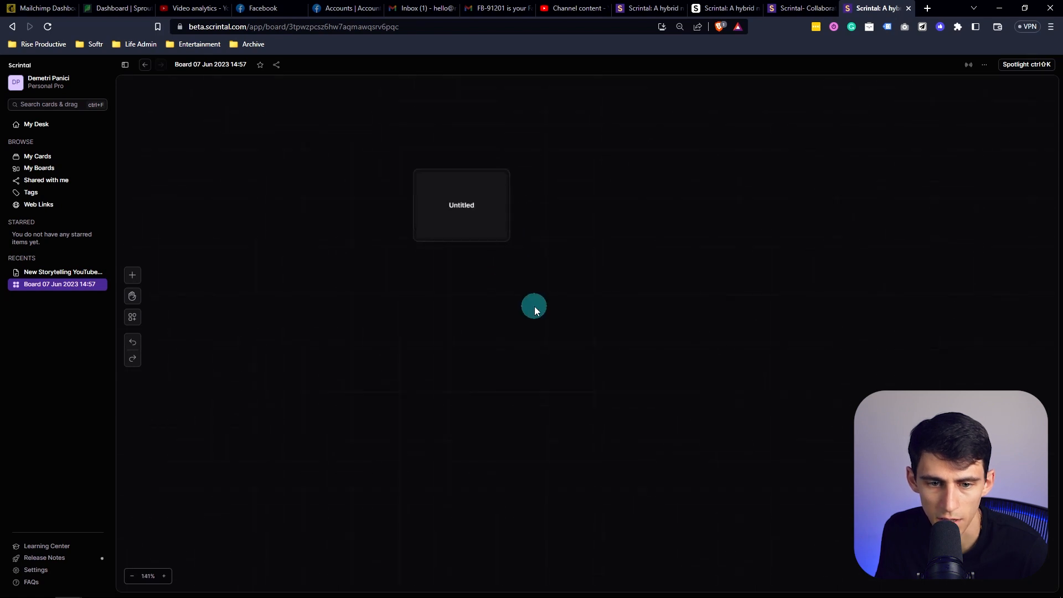
{"action": "scroll", "coordinate": [445, 265], "scroll_direction": "up", "scroll_amount": 2}
{"action": "scroll", "coordinate": [442, 268], "scroll_direction": "down", "scroll_amount": 4}
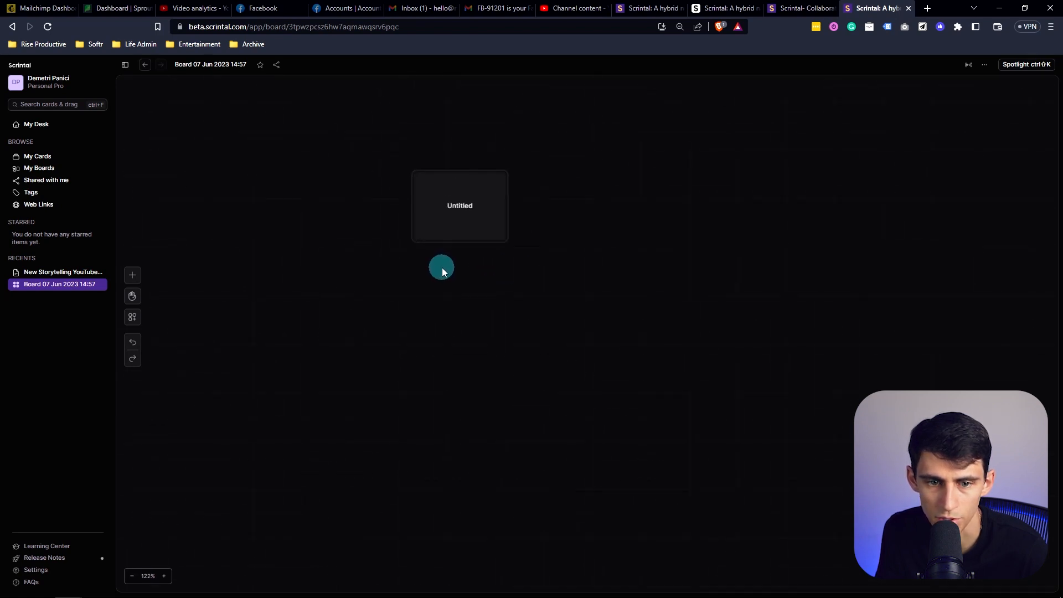
{"action": "scroll", "coordinate": [437, 269], "scroll_direction": "up", "scroll_amount": 1}
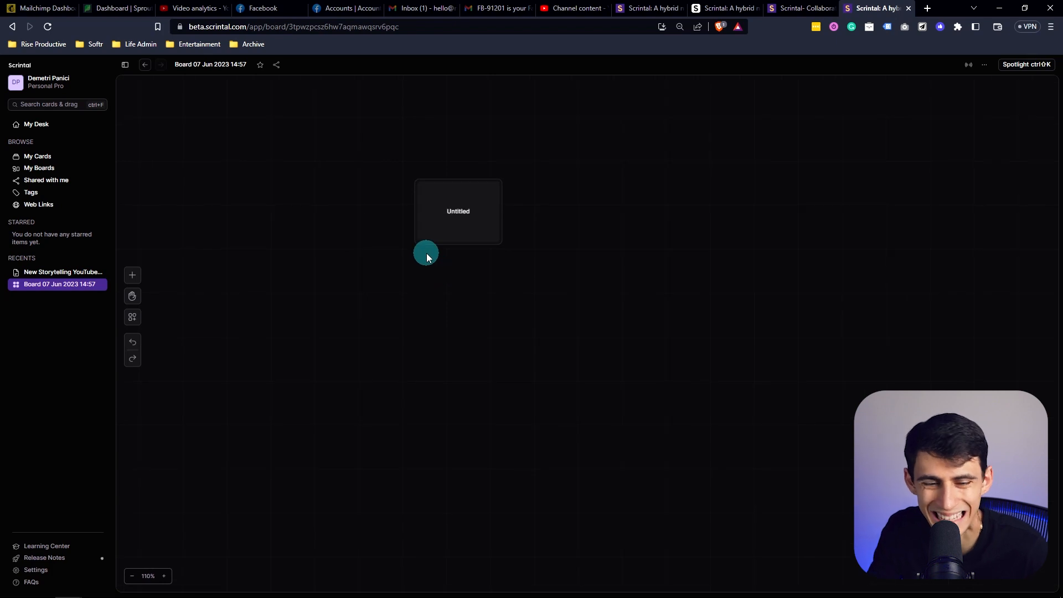
Search for "new story" in Spotlight and open the New Storytelling YouTube System card on the board.
{"action": "left_click", "coordinate": [1005, 71]}
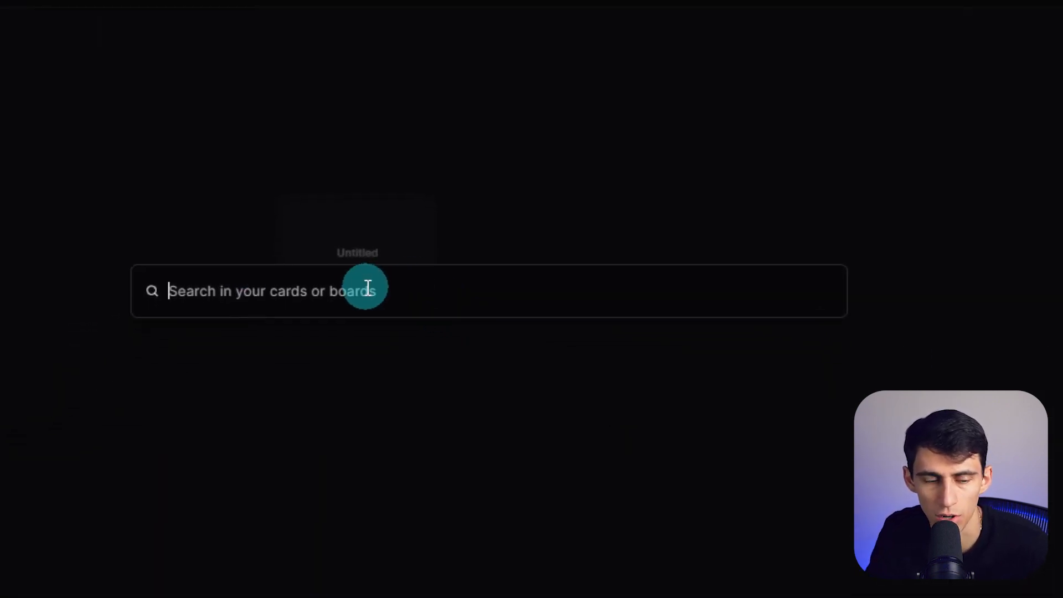
{"action": "type", "text": "new story"}
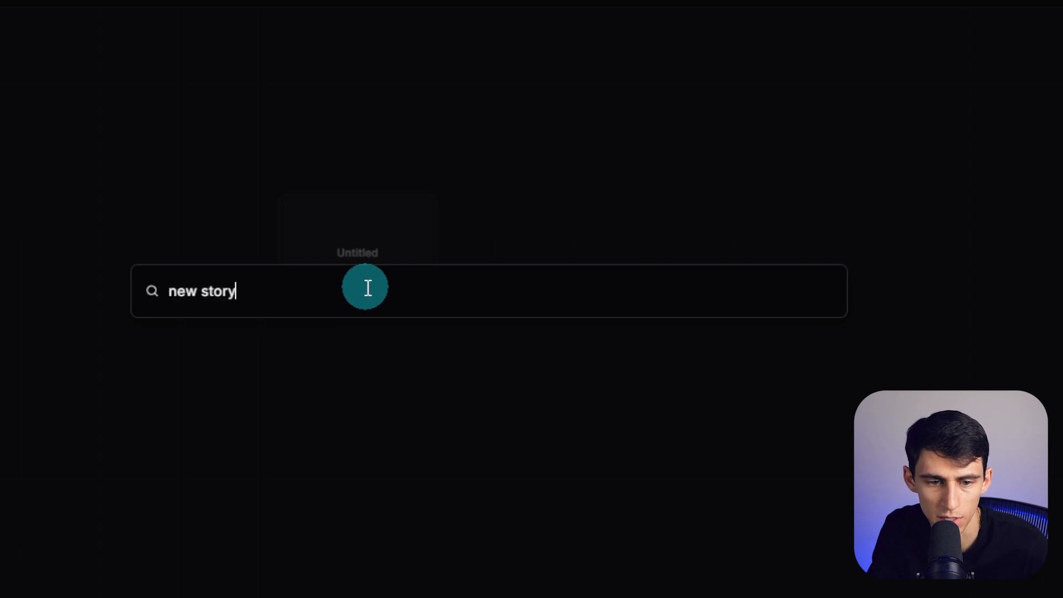
{"action": "left_click", "coordinate": [338, 287]}
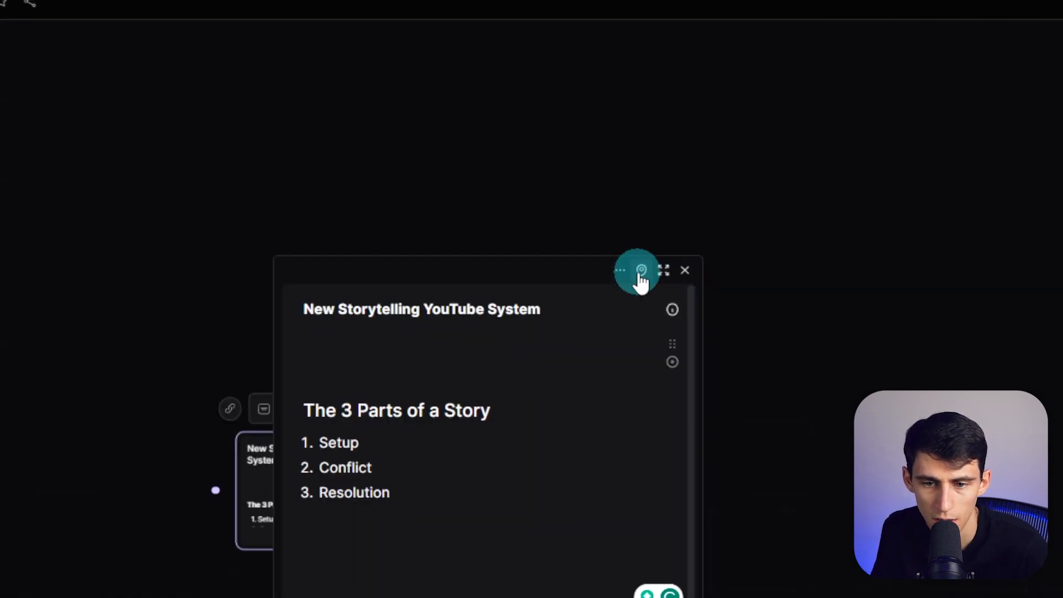
View the New Storytelling YouTube System card in full screen, return to the board and close the card window.
{"action": "left_click", "coordinate": [641, 272]}
{"action": "left_click", "coordinate": [670, 152]}
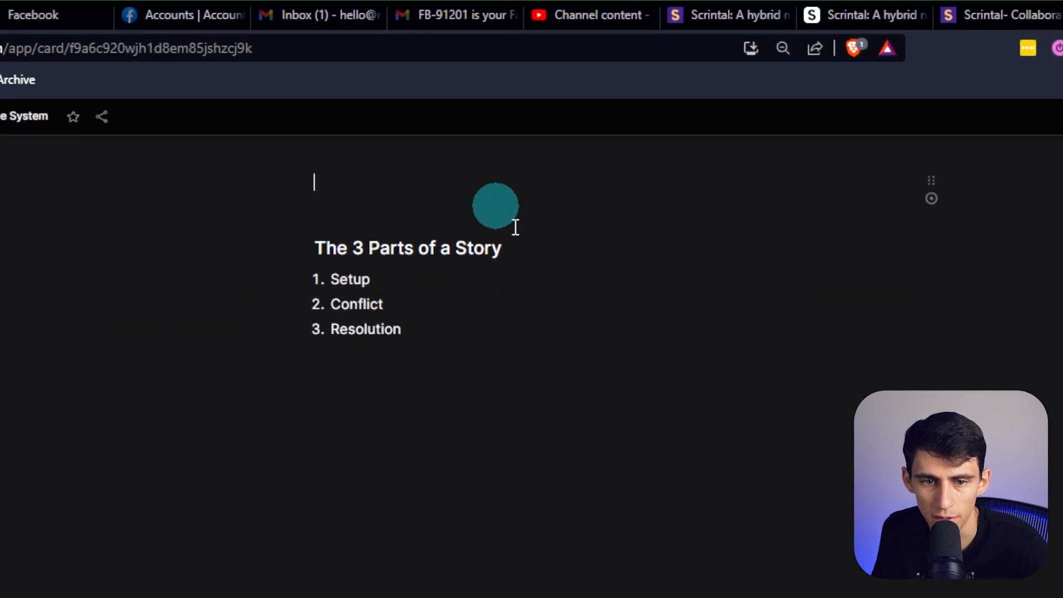
{"action": "key", "text": "alt+Left"}
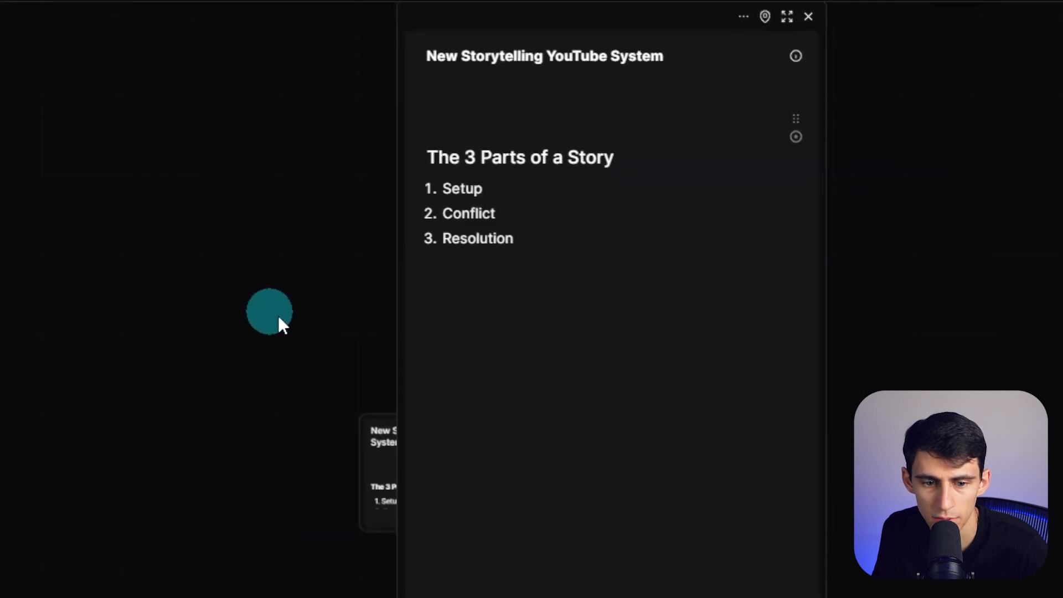
{"action": "left_click", "coordinate": [805, 21]}
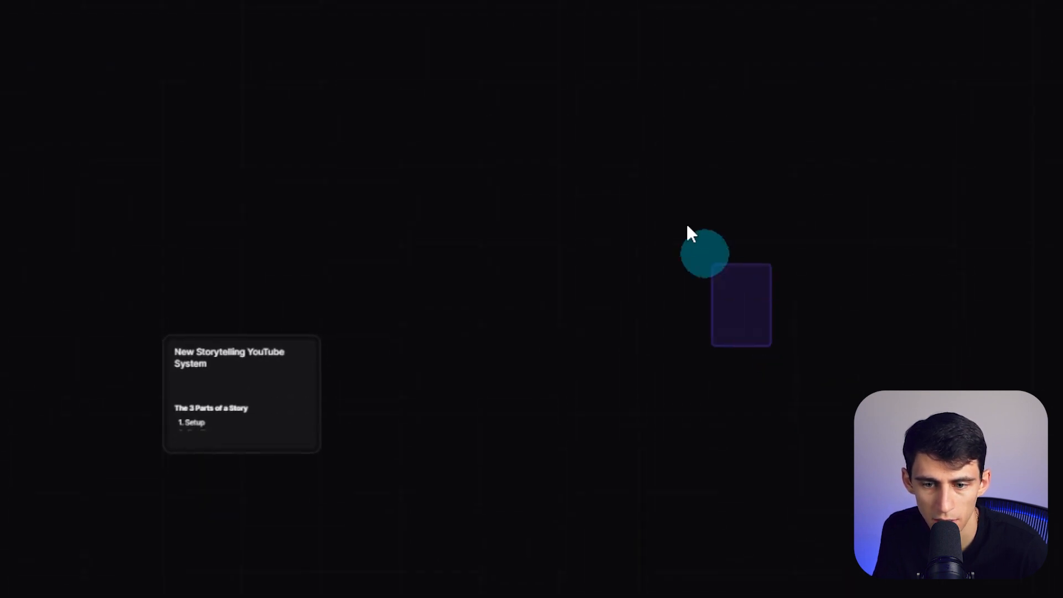
Enable pan mode and move around the board canvas to view the story card and the Untitled card.
{"action": "left_click_drag", "start_coordinate": [362, 336], "coordinate": [531, 279]}
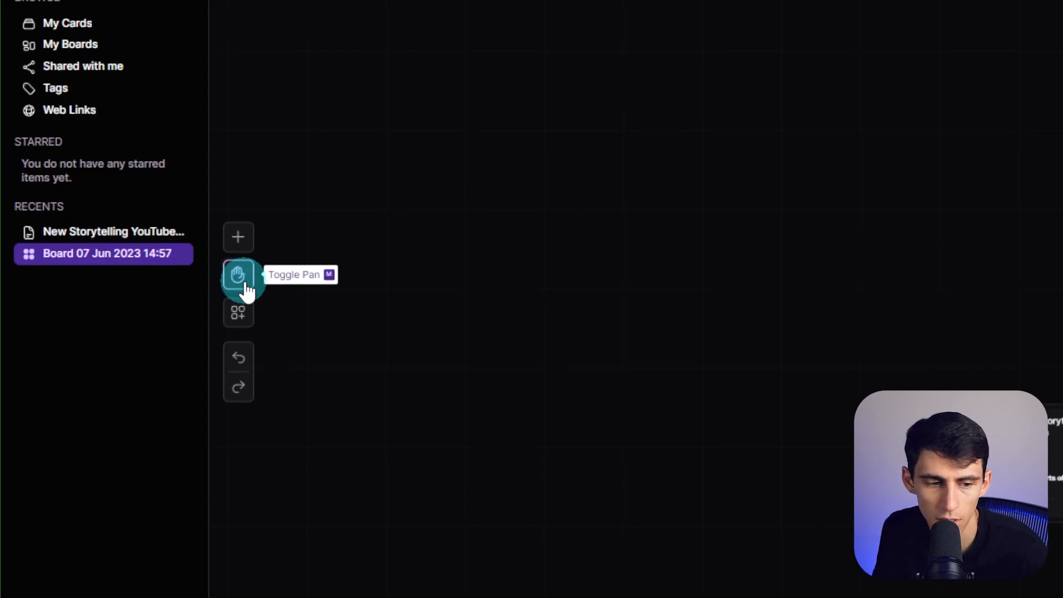
{"action": "left_click", "coordinate": [245, 283]}
{"action": "left_click_drag", "start_coordinate": [789, 299], "coordinate": [725, 325]}
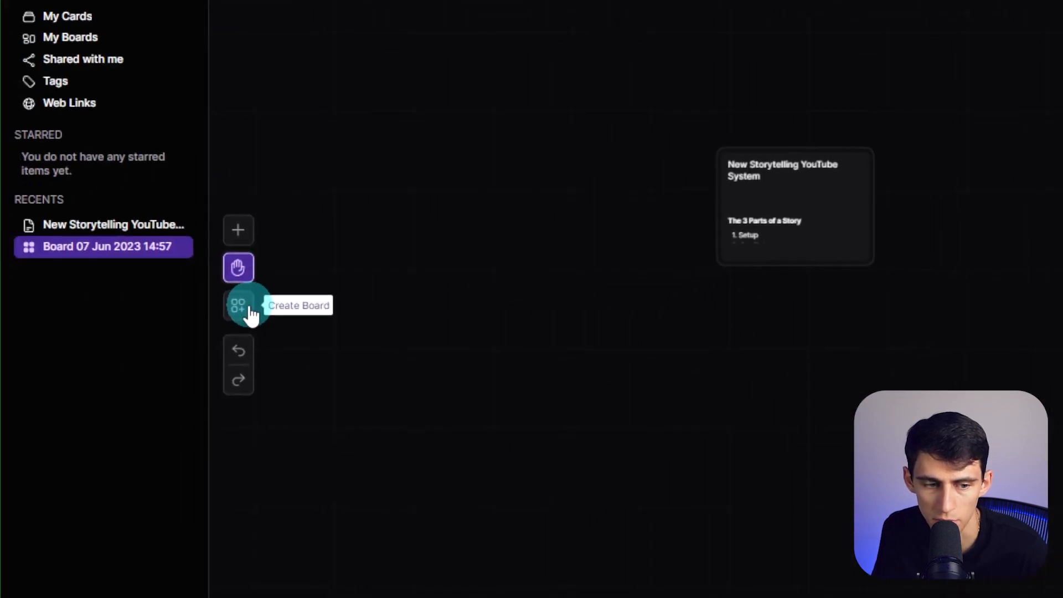
{"action": "left_click_drag", "start_coordinate": [708, 166], "coordinate": [495, 374]}
{"action": "left_click_drag", "start_coordinate": [598, 207], "coordinate": [524, 301]}
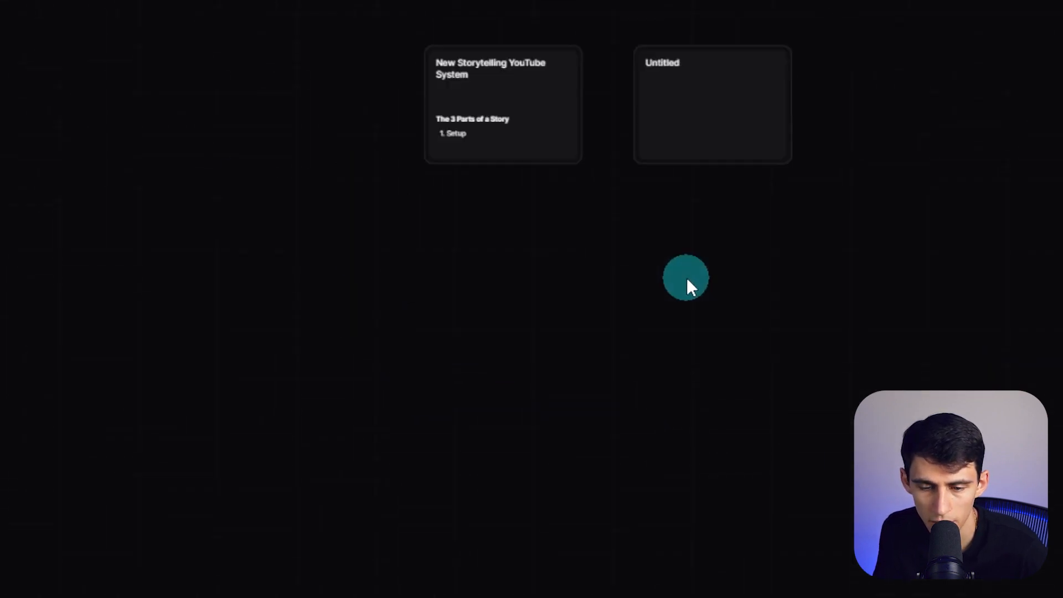
{"action": "left_click_drag", "start_coordinate": [643, 224], "coordinate": [666, 352]}
{"action": "left_click_drag", "start_coordinate": [515, 61], "coordinate": [260, 443]}
{"action": "left_click_drag", "start_coordinate": [544, 235], "coordinate": [410, 288]}
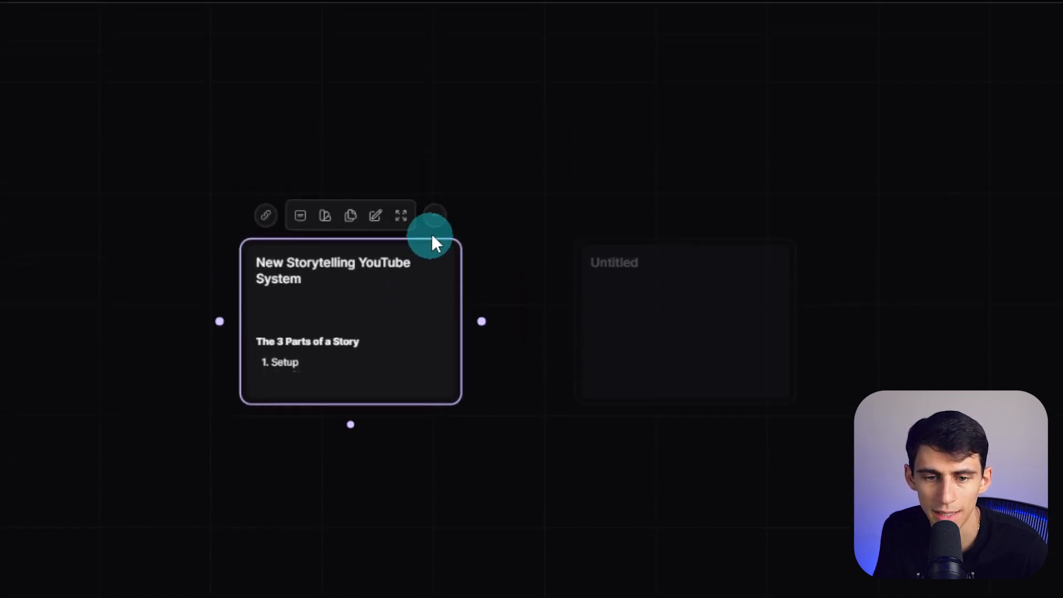
Connect the New Storytelling YouTube System card to the Untitled card, and draw a second connector from it to a new blank card.
{"action": "left_click", "coordinate": [376, 280]}
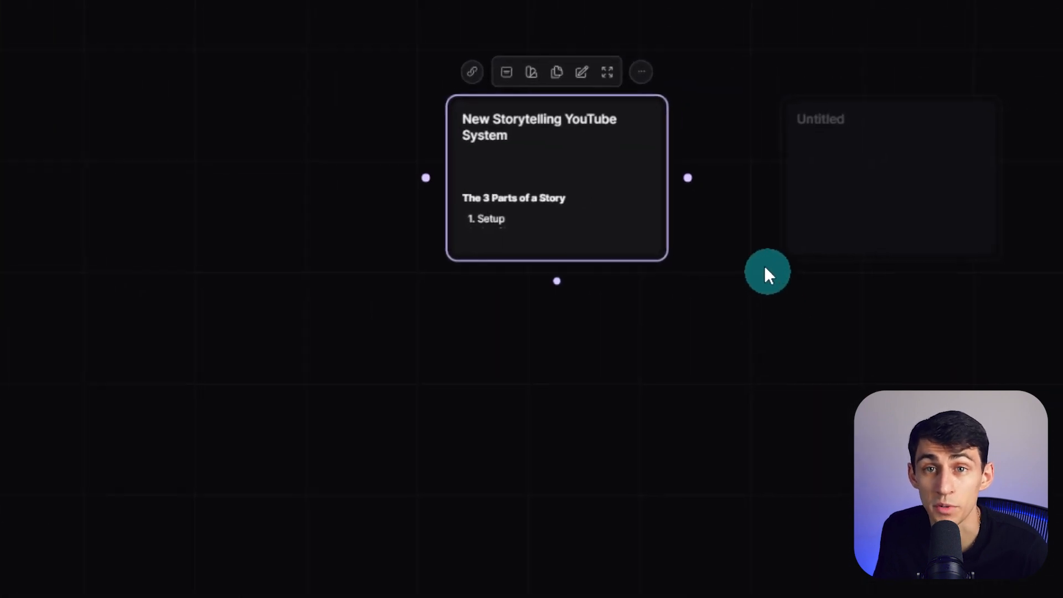
{"action": "left_click_drag", "start_coordinate": [687, 178], "coordinate": [846, 190]}
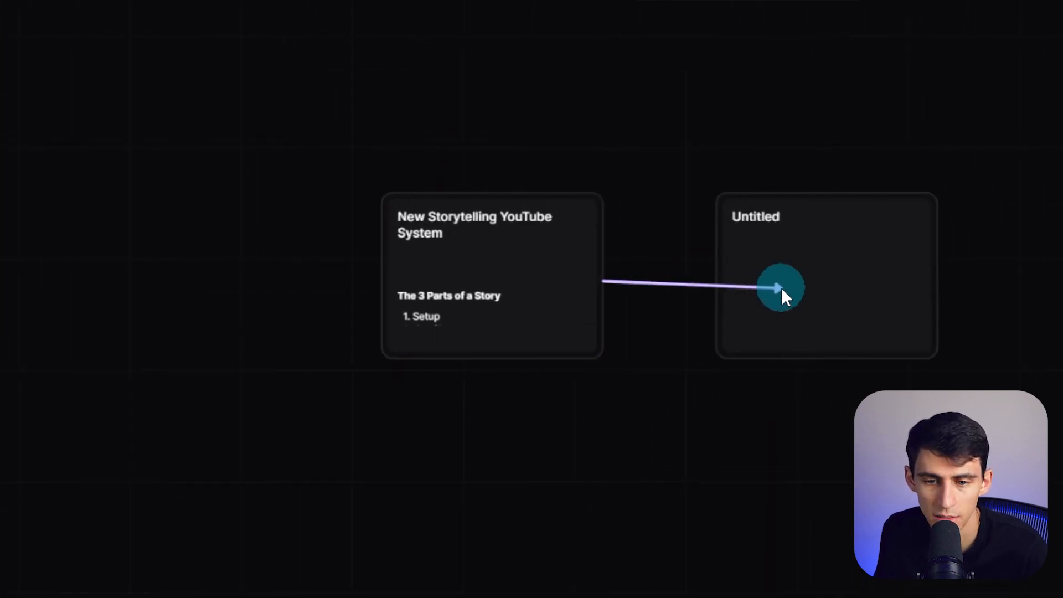
{"action": "left_click_drag", "start_coordinate": [782, 287], "coordinate": [813, 271]}
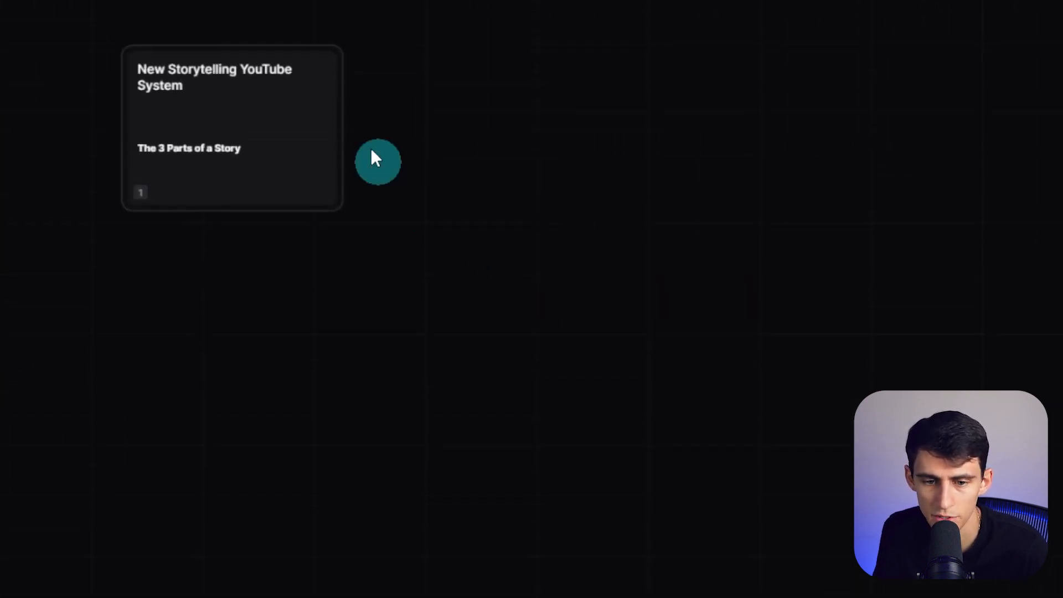
{"action": "left_click", "coordinate": [333, 289]}
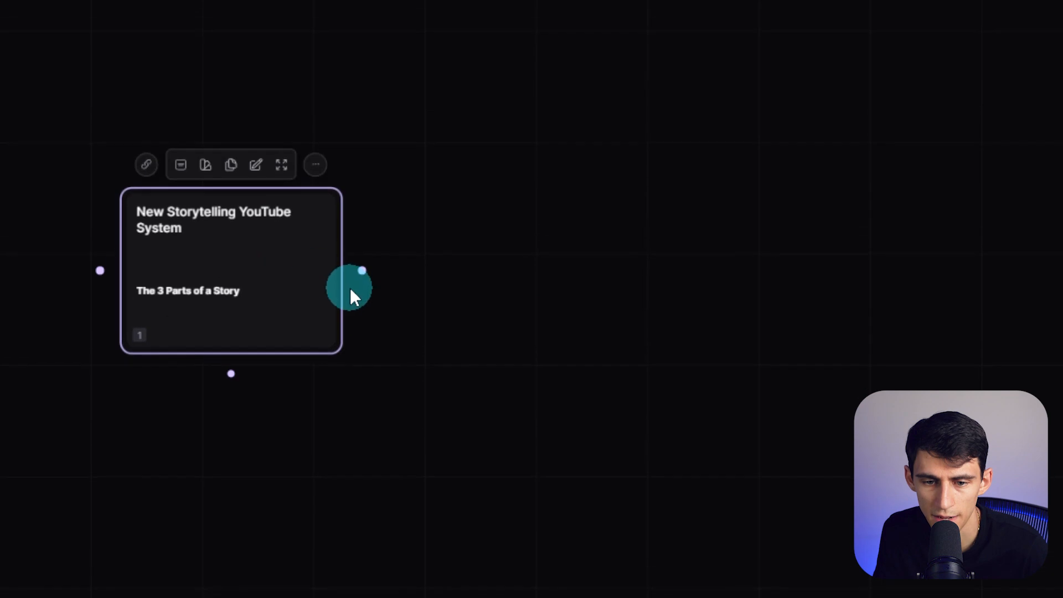
{"action": "left_click_drag", "start_coordinate": [364, 282], "coordinate": [639, 284]}
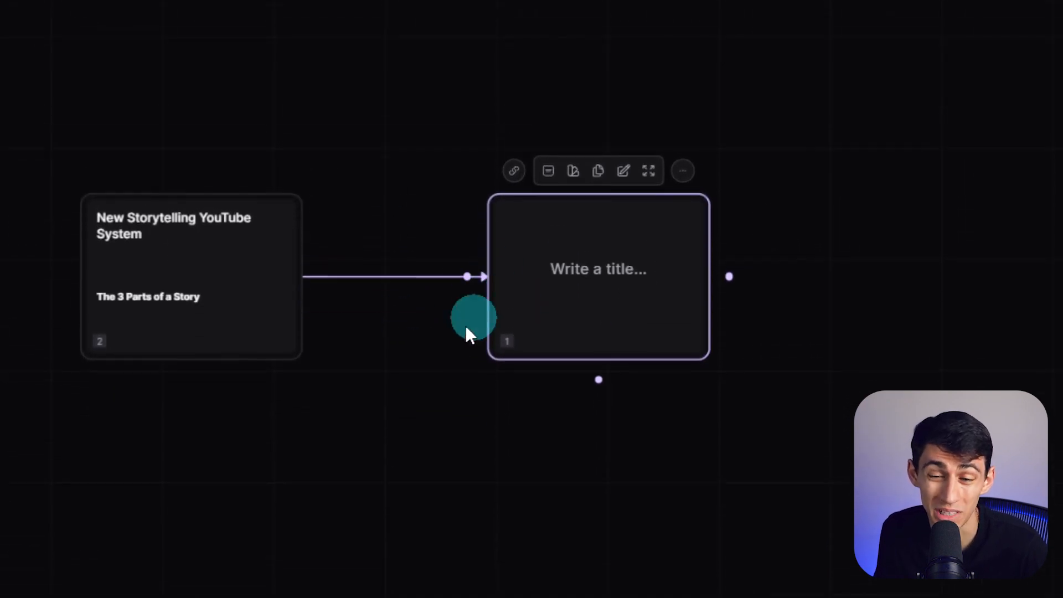
Duplicate the blank card linked to the New Storytelling YouTube System card.
{"action": "left_click", "coordinate": [682, 272]}
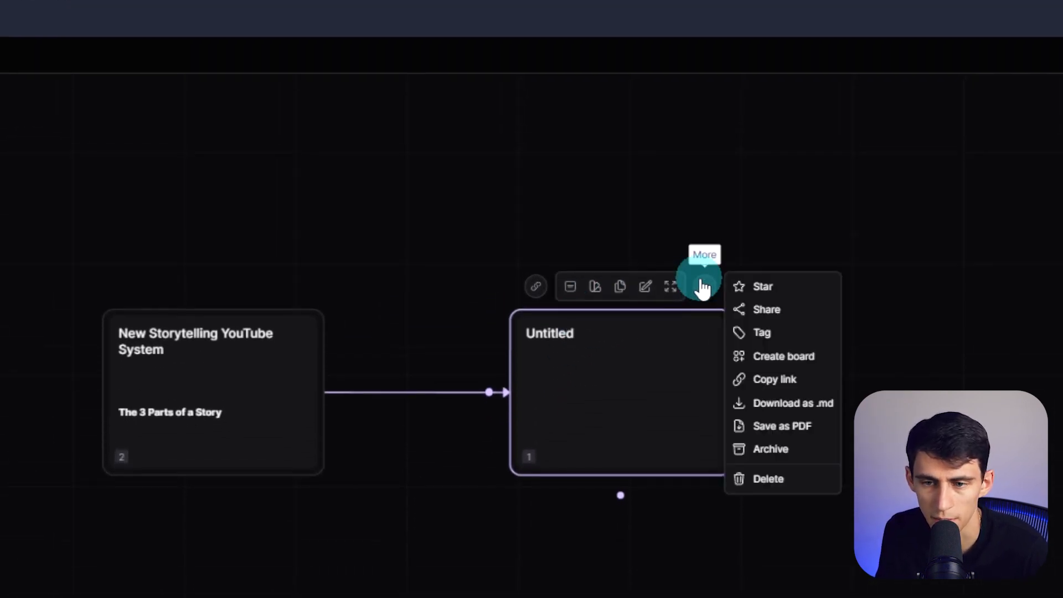
{"action": "left_click", "coordinate": [618, 293]}
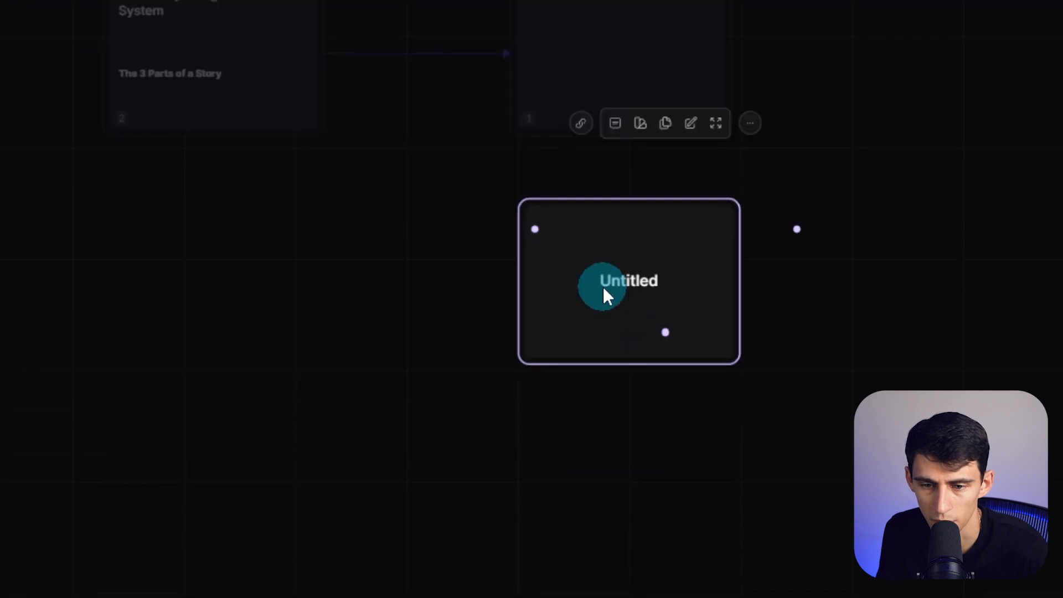
{"action": "right_click", "coordinate": [718, 316]}
{"action": "left_click", "coordinate": [586, 274]}
{"action": "left_click", "coordinate": [494, 123]}
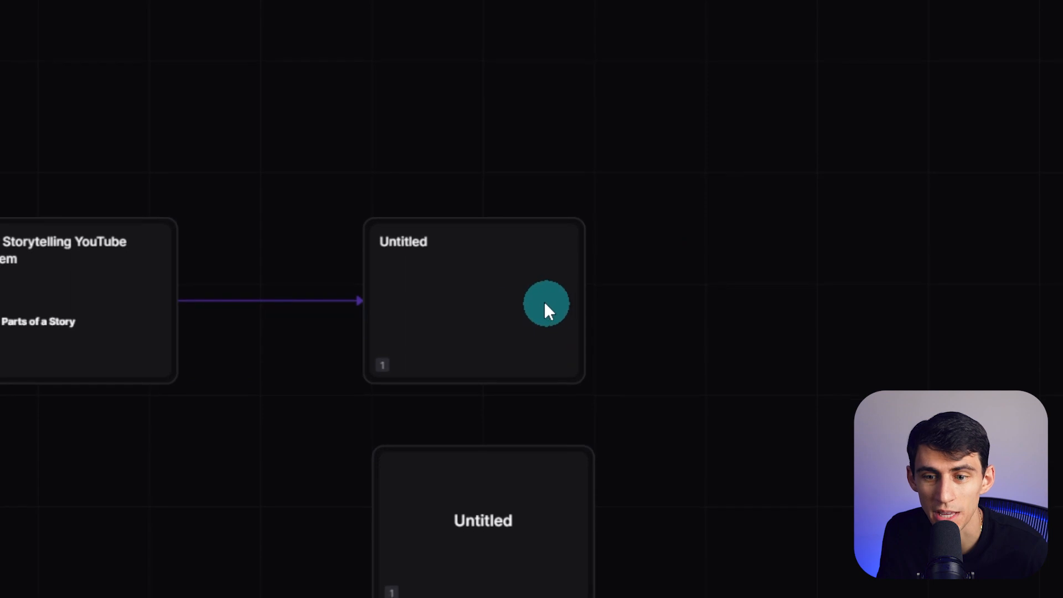
Open the Untitled card linked to the New Storytelling YouTube System card for editing over the board.
{"action": "double_click", "coordinate": [518, 294]}
{"action": "left_click", "coordinate": [388, 120]}
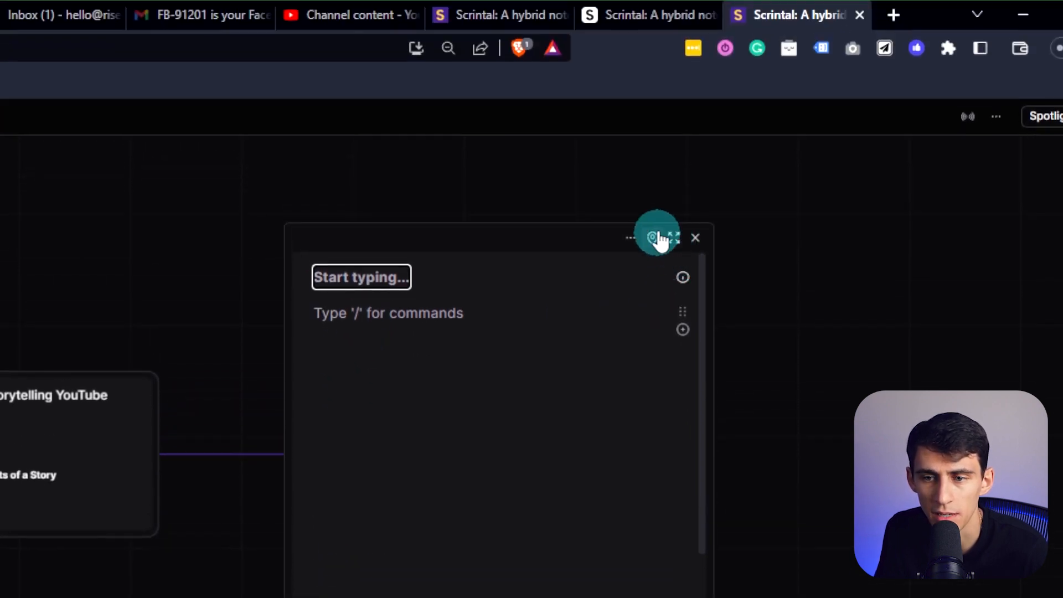
Title the open card "Act 1 - Setup", add the new tag #act1 in its body, and close it.
{"action": "left_click", "coordinate": [367, 283]}
{"action": "type", "text": "Act 1 - Setup"}
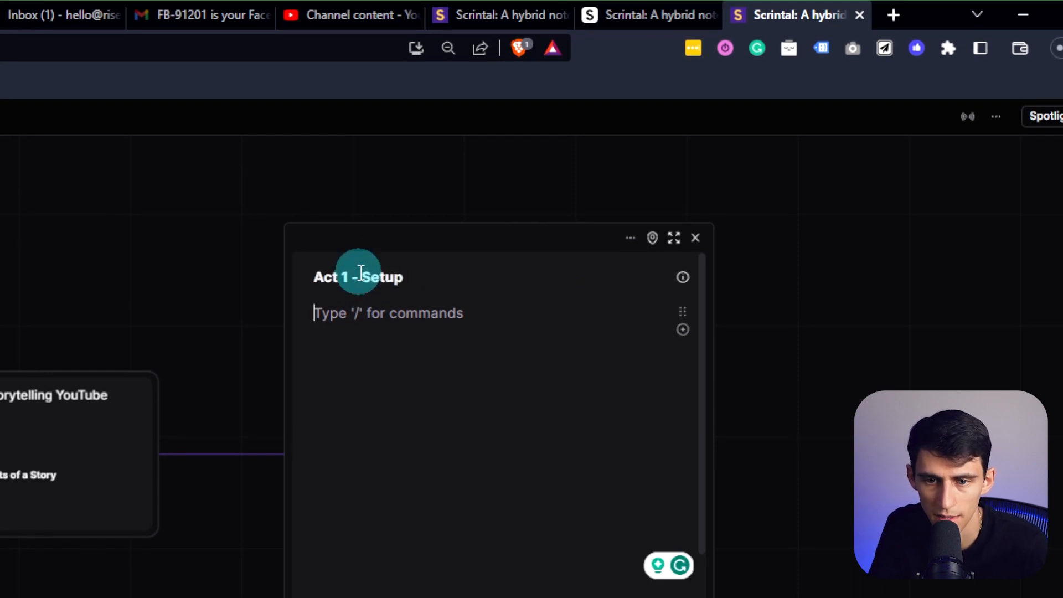
{"action": "type", "text": "#"}
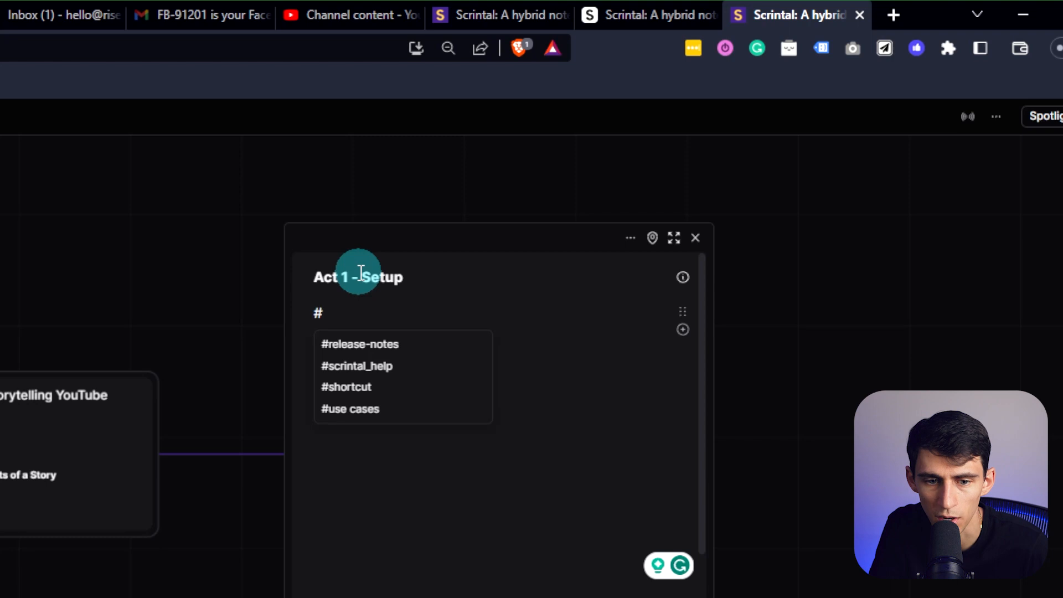
{"action": "type", "text": "act1"}
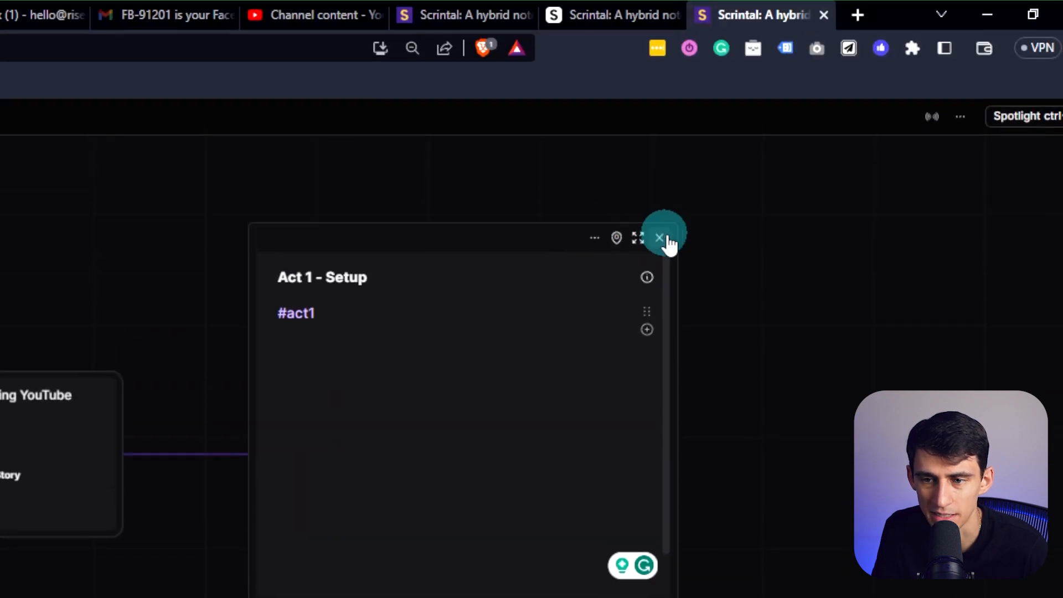
{"action": "left_click", "coordinate": [661, 233]}
Title the blank card below Act 1 - Setup "Act 2 - Conflict" and add the new tag #act2 in its body.
{"action": "left_click", "coordinate": [444, 341]}
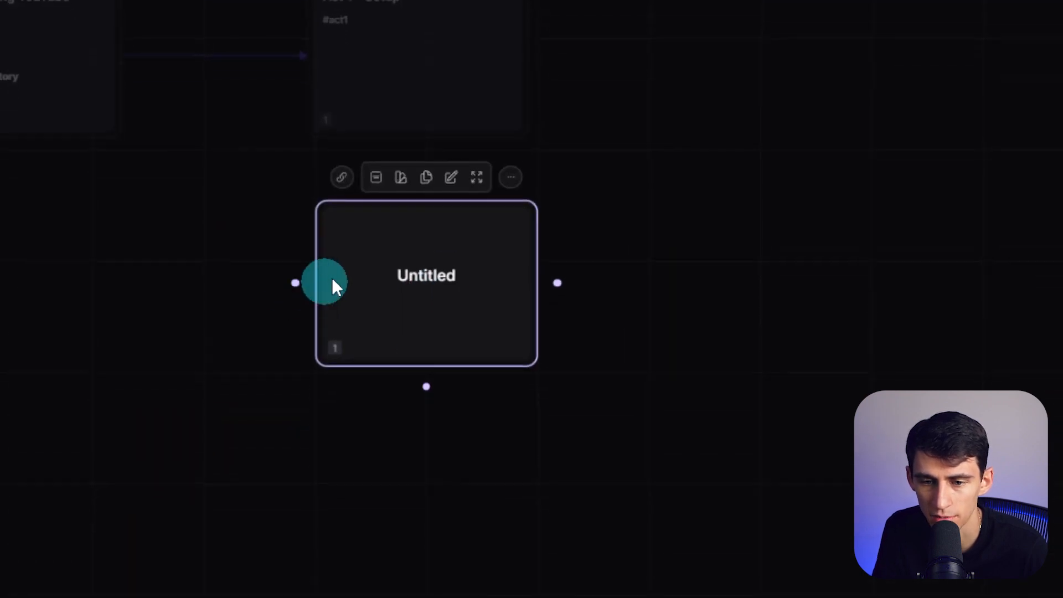
{"action": "left_click", "coordinate": [485, 334]}
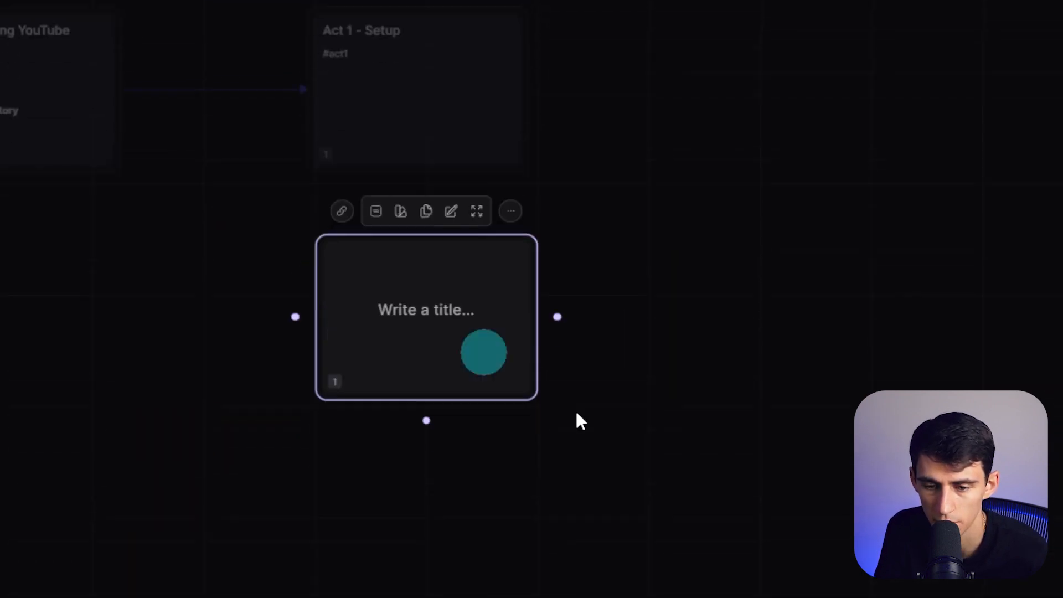
{"action": "left_click", "coordinate": [451, 211]}
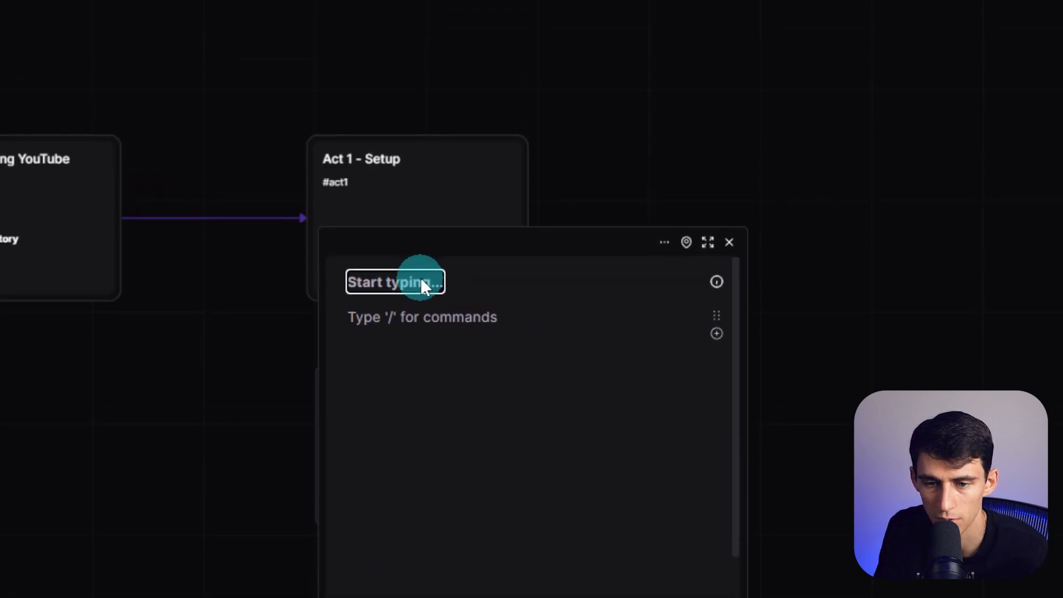
{"action": "type", "text": "Act 2 - Conflict"}
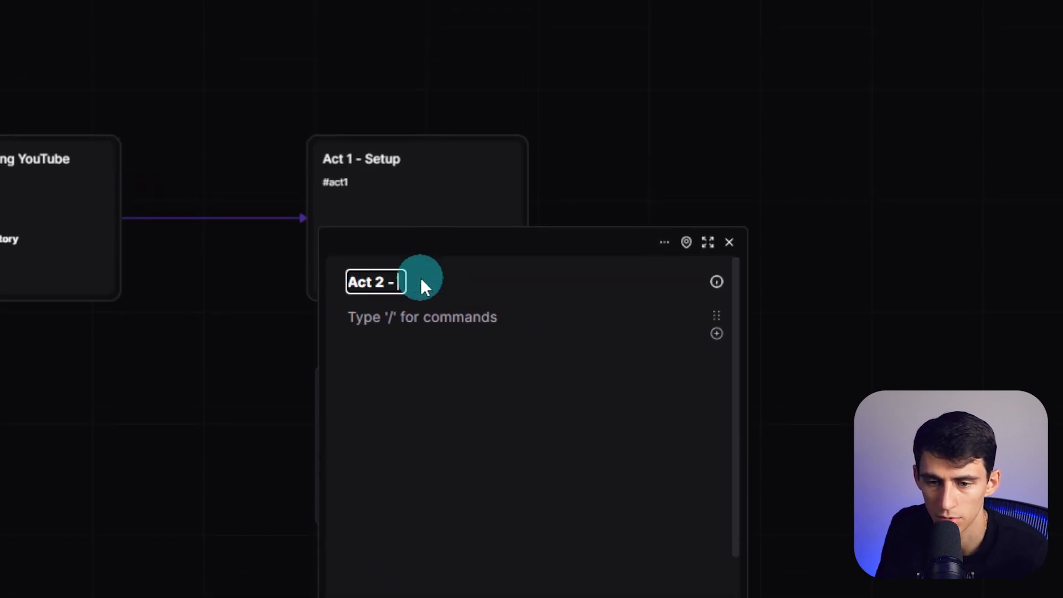
{"action": "key", "text": "Return"}
{"action": "type", "text": "#act2"}
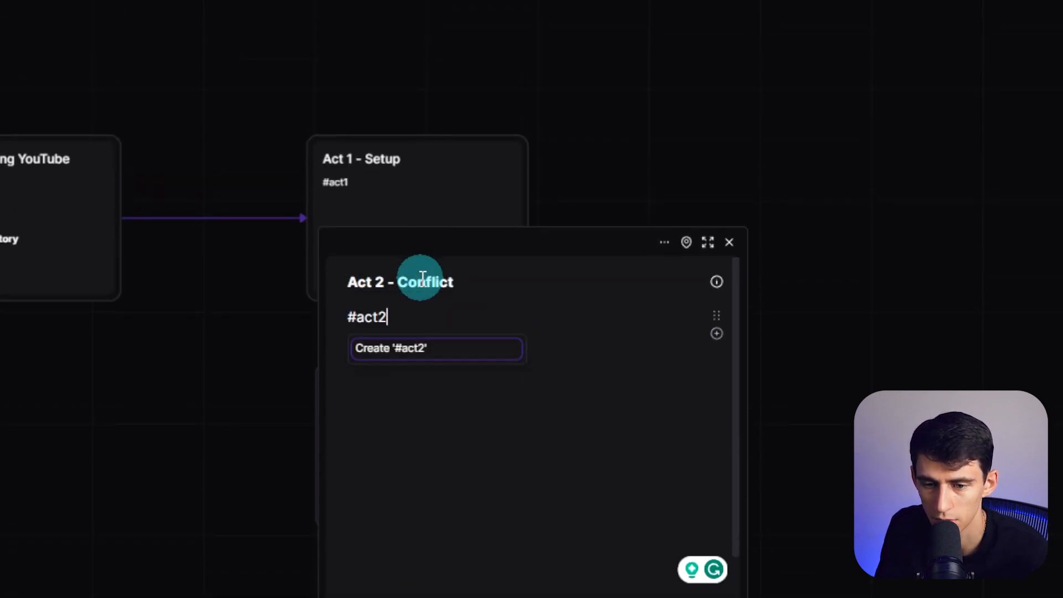
{"action": "key", "text": "Escape"}
Duplicate the Act 2 - Conflict card and place the copy directly below it.
{"action": "left_click", "coordinate": [492, 281]}
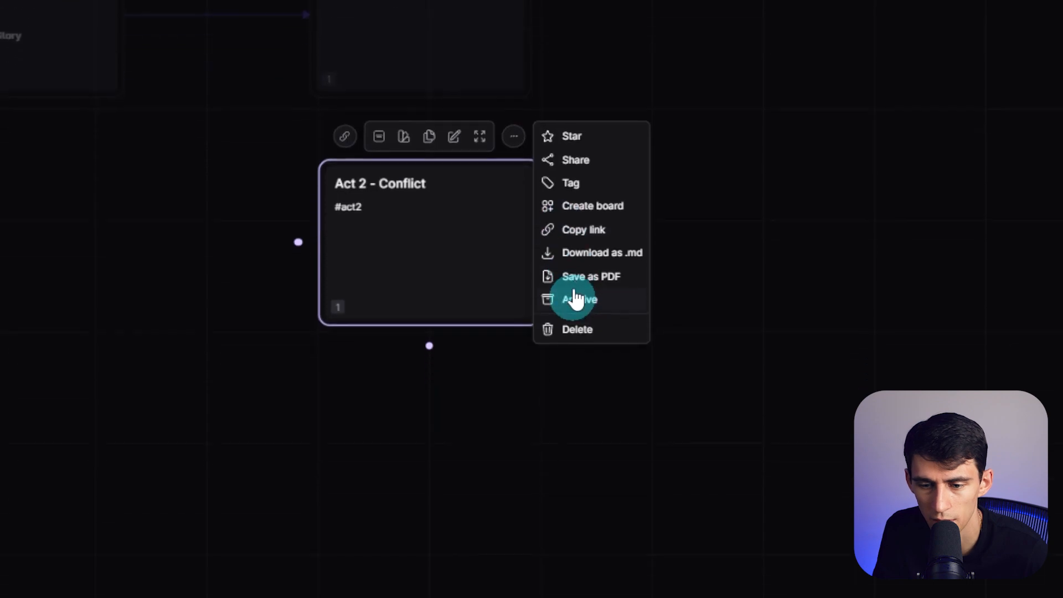
{"action": "left_click", "coordinate": [579, 302]}
{"action": "left_click_drag", "start_coordinate": [493, 288], "coordinate": [439, 472]}
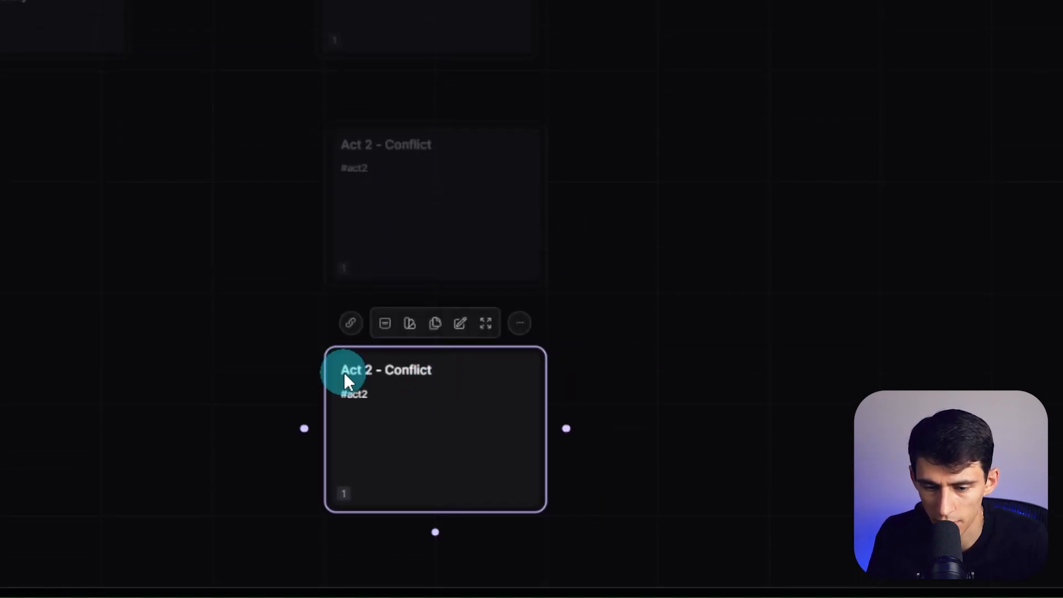
Retitle the duplicated card "Act 3 - Resolution" and change its tag to #act3.
{"action": "double_click", "coordinate": [344, 372]}
{"action": "left_click", "coordinate": [204, 256]}
{"action": "key", "text": "BackSpace"}
{"action": "type", "text": "3"}
{"action": "left_click_drag", "start_coordinate": [289, 281], "coordinate": [342, 278]}
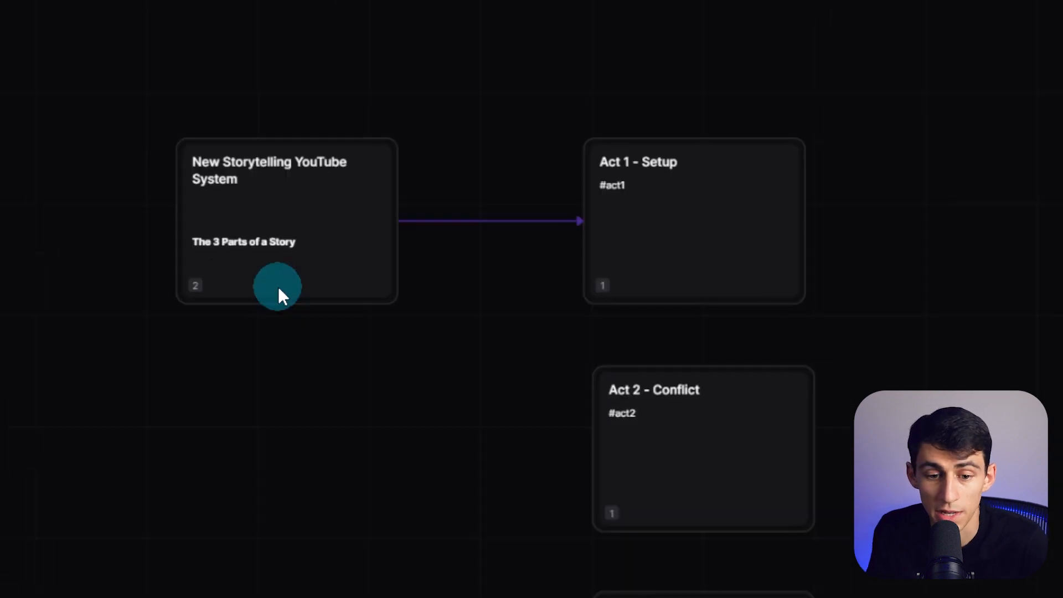
Connect the New Storytelling YouTube System card to the Act 2 - Conflict and Act 3 - Resolution cards.
{"action": "left_click_drag", "start_coordinate": [278, 287], "coordinate": [596, 370]}
{"action": "left_click_drag", "start_coordinate": [660, 288], "coordinate": [663, 304]}
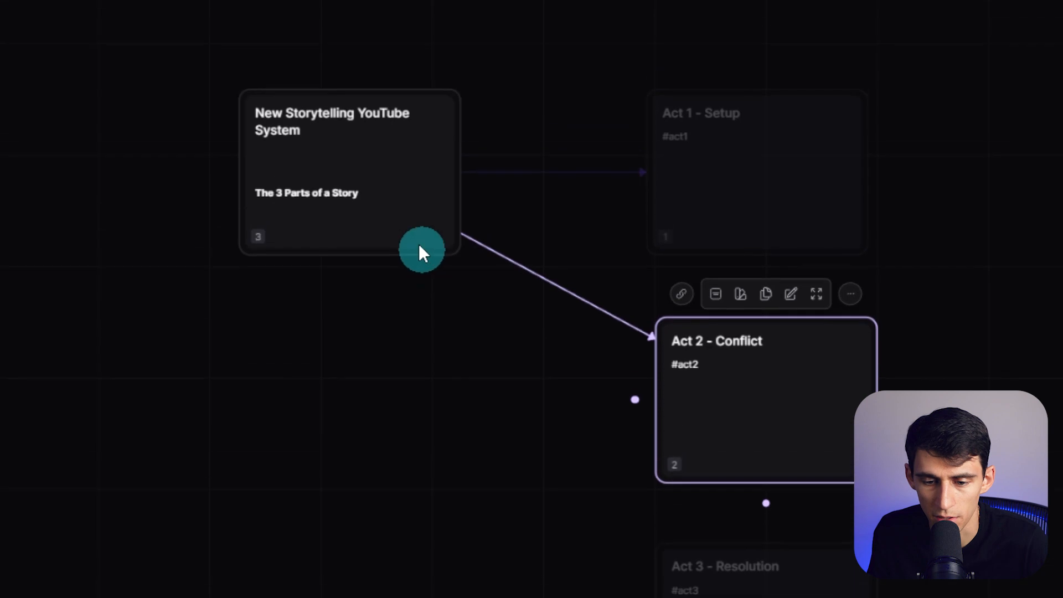
{"action": "left_click", "coordinate": [346, 224]}
{"action": "left_click", "coordinate": [226, 356]}
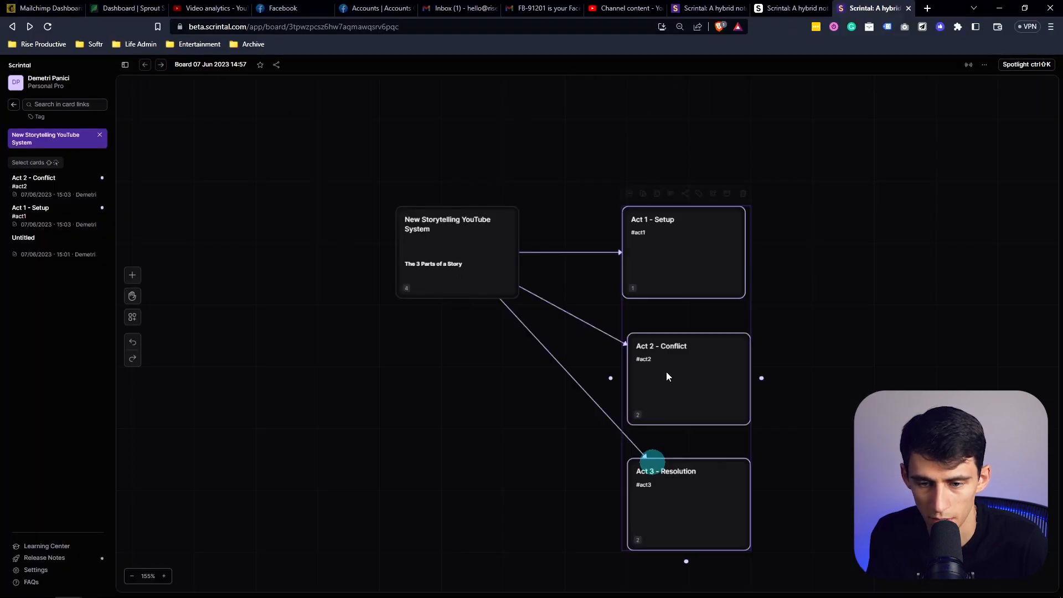
Move the three act cards up beside the story card, aligning their centers and distributing them vertically.
{"action": "left_click_drag", "start_coordinate": [693, 253], "coordinate": [608, 545]}
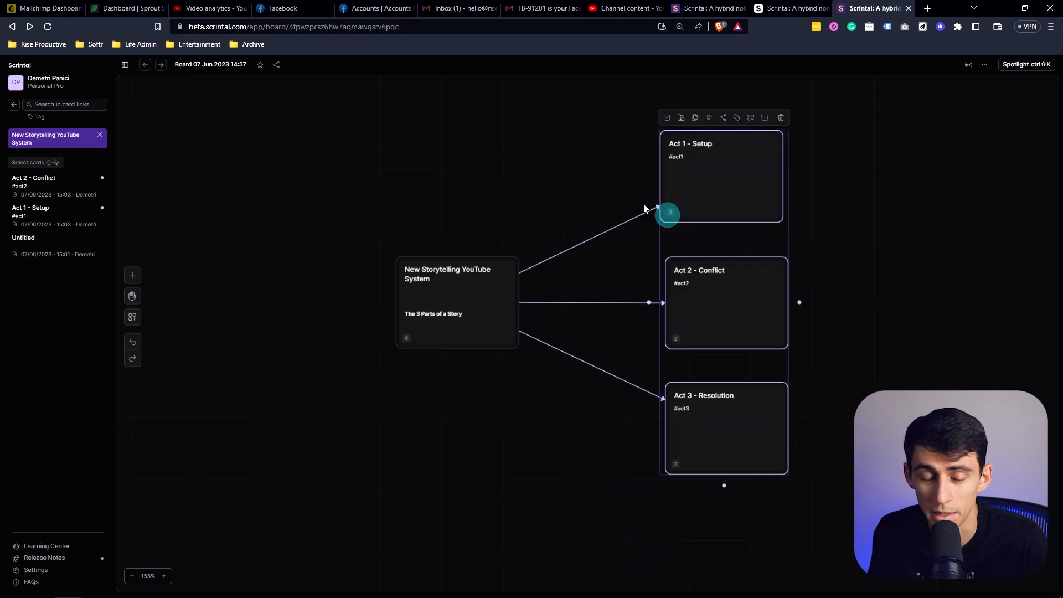
{"action": "left_click", "coordinate": [709, 121]}
{"action": "left_click", "coordinate": [715, 85]}
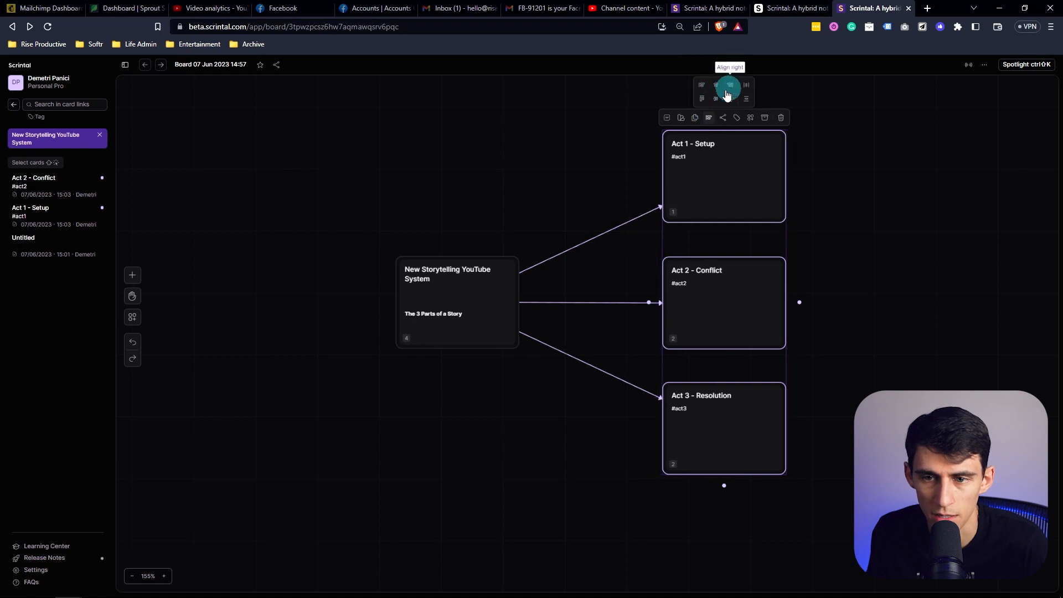
{"action": "left_click", "coordinate": [747, 101]}
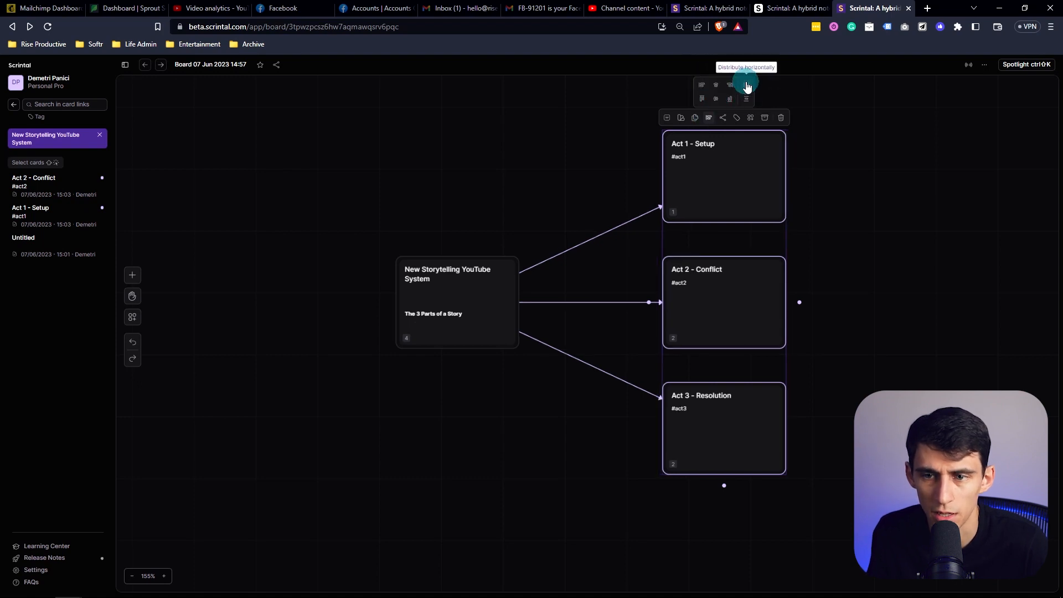
{"action": "left_click", "coordinate": [919, 236]}
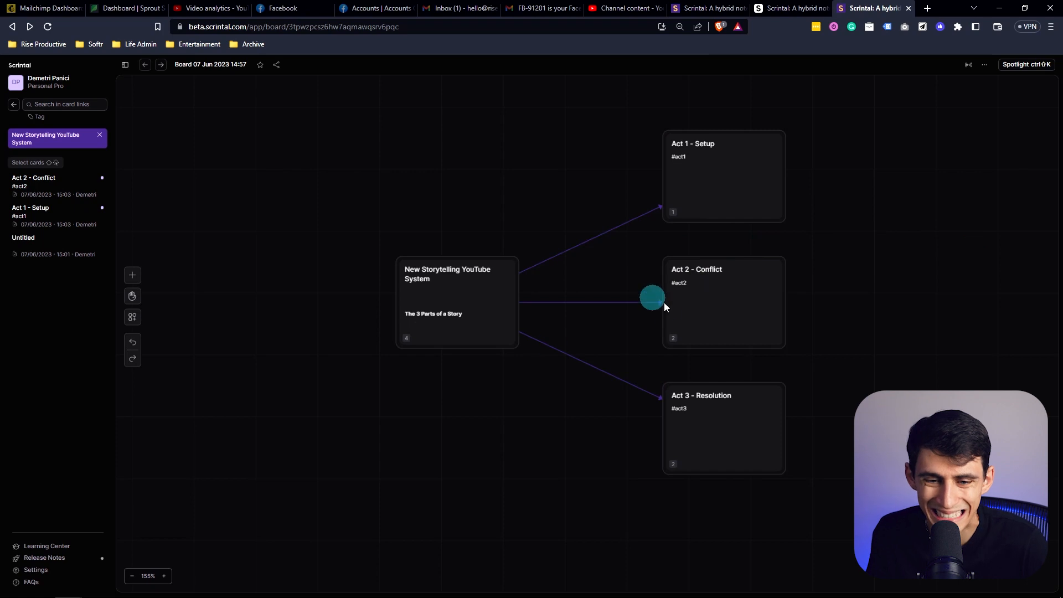
Toggle the Act 1 - Setup card's layout to show only its title.
{"action": "right_click", "coordinate": [709, 143]}
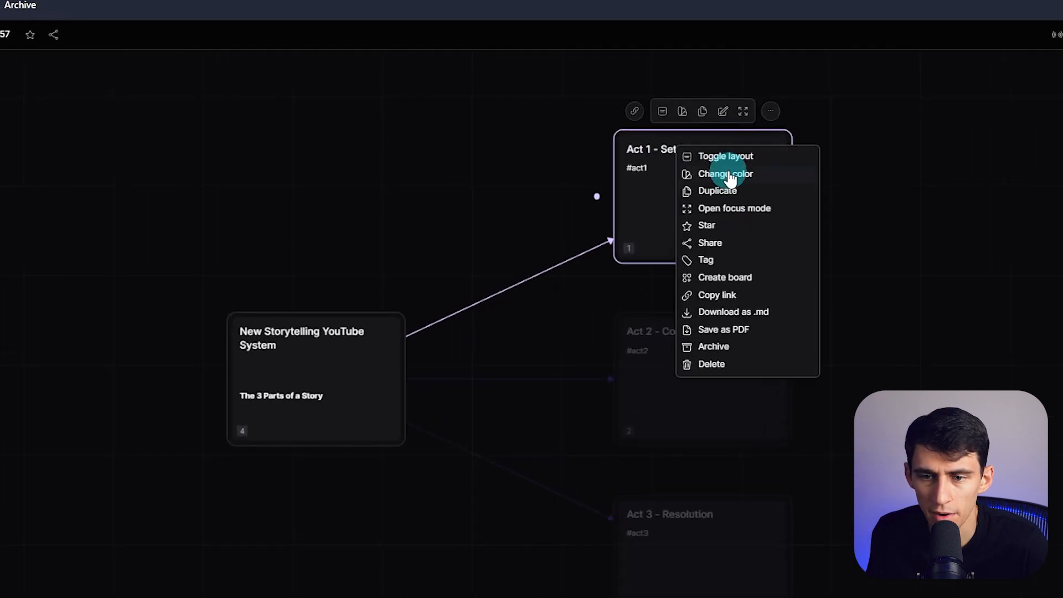
{"action": "left_click", "coordinate": [698, 156]}
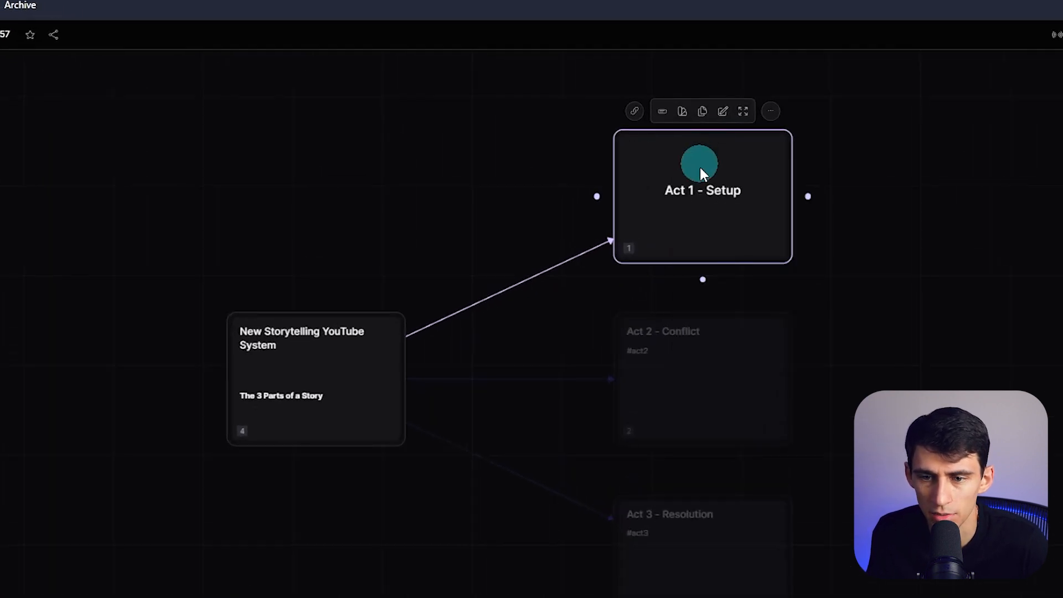
{"action": "right_click", "coordinate": [703, 177]}
{"action": "left_click", "coordinate": [669, 199]}
{"action": "right_click", "coordinate": [674, 228]}
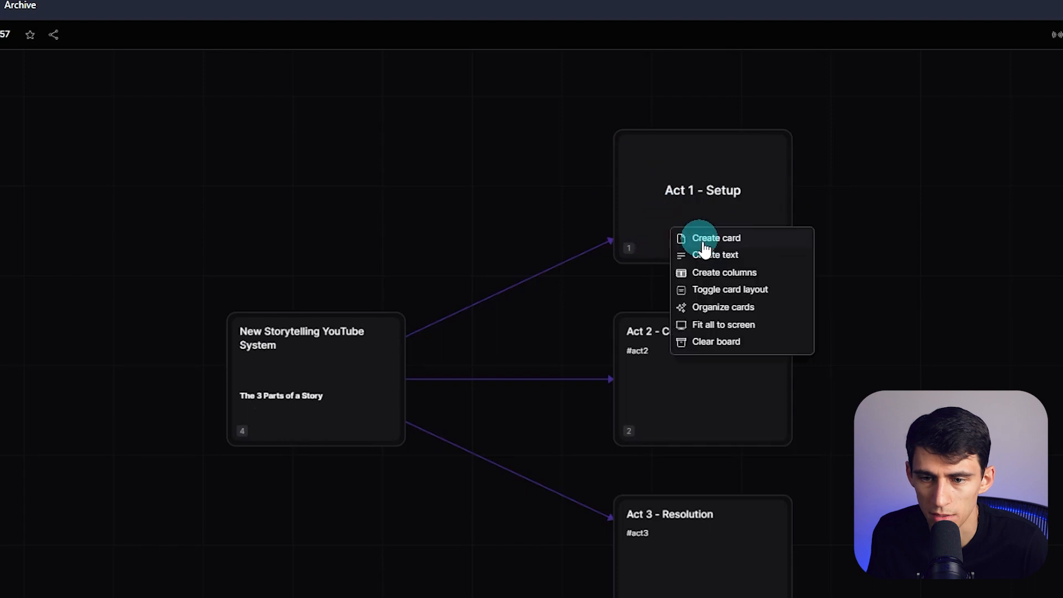
{"action": "left_click", "coordinate": [634, 262]}
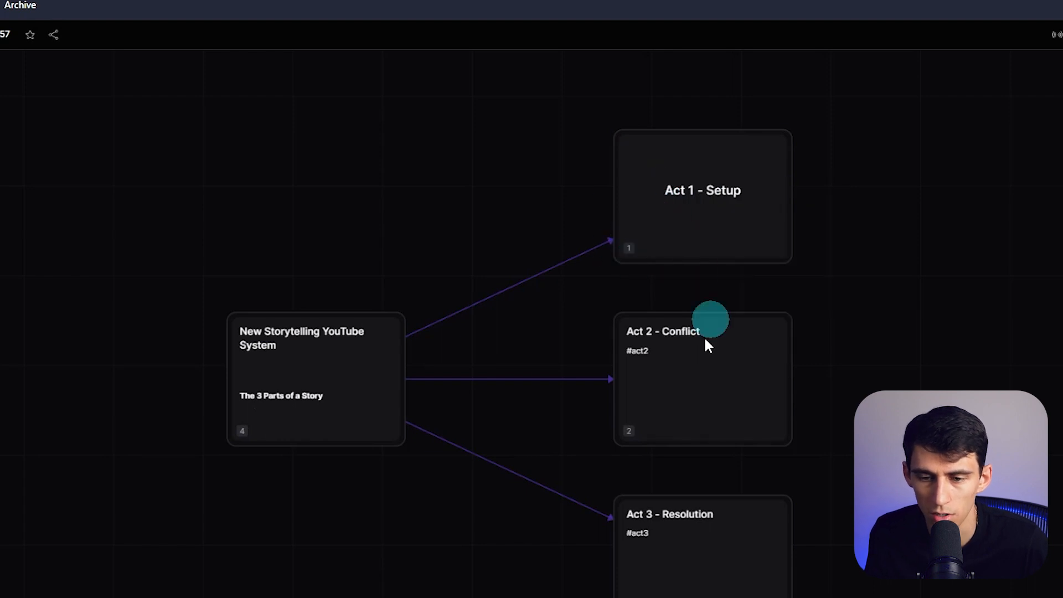
{"action": "right_click", "coordinate": [687, 206]}
{"action": "left_click", "coordinate": [662, 187]}
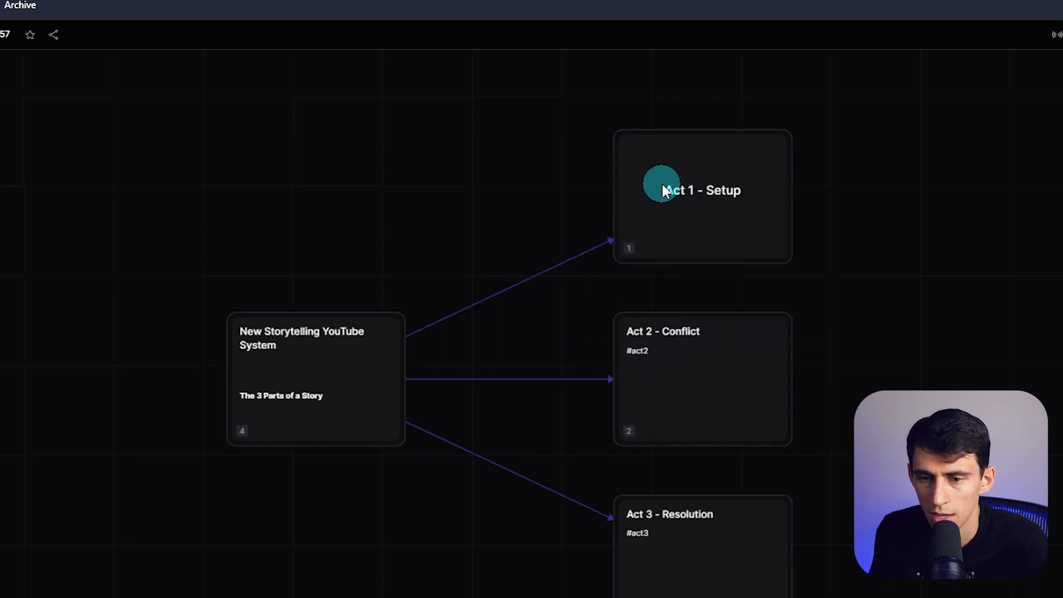
{"action": "right_click", "coordinate": [638, 244]}
{"action": "double_click", "coordinate": [719, 382]}
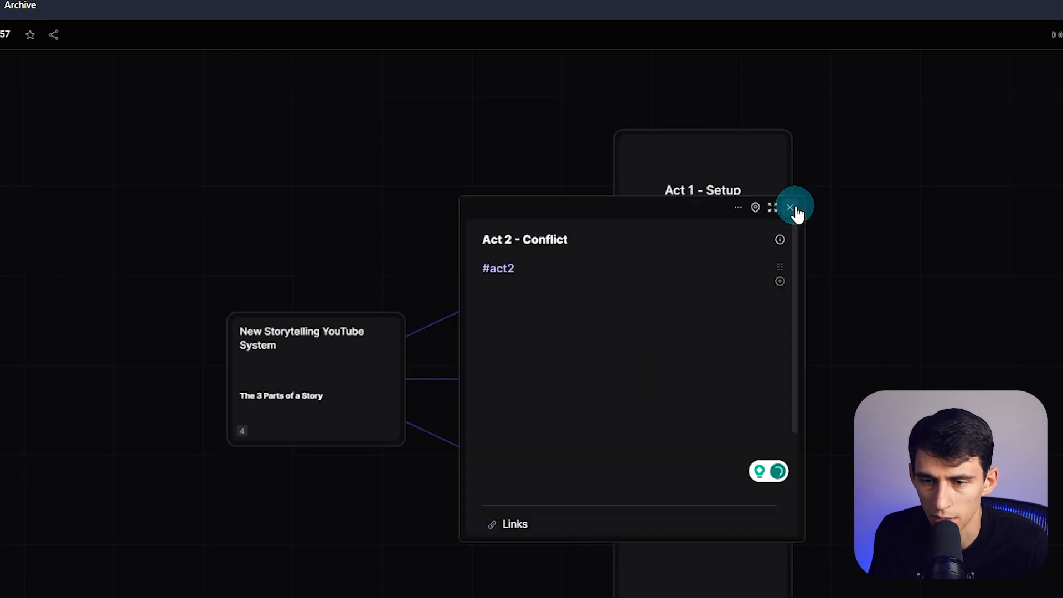
{"action": "left_click", "coordinate": [792, 207]}
Color the Act 2 - Conflict card yellow and the Act 3 - Resolution card blue.
{"action": "right_click", "coordinate": [714, 421]}
{"action": "left_click", "coordinate": [691, 397]}
{"action": "left_click", "coordinate": [743, 176]}
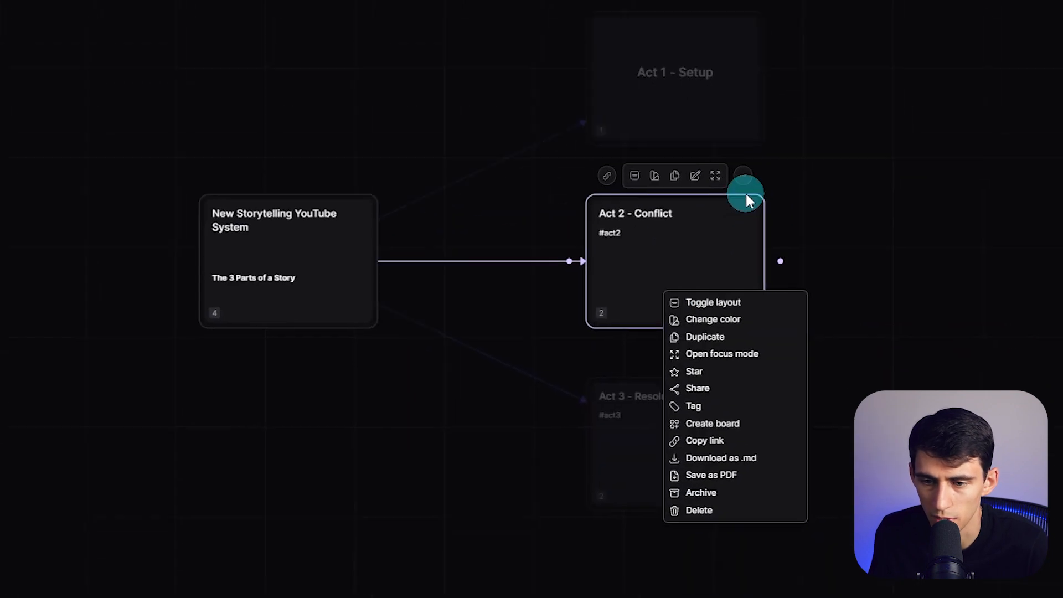
{"action": "left_click", "coordinate": [705, 317]}
{"action": "left_click", "coordinate": [353, 314]}
{"action": "left_click", "coordinate": [712, 470]}
{"action": "left_click", "coordinate": [458, 341]}
{"action": "left_click", "coordinate": [422, 314]}
{"action": "left_click", "coordinate": [996, 275]}
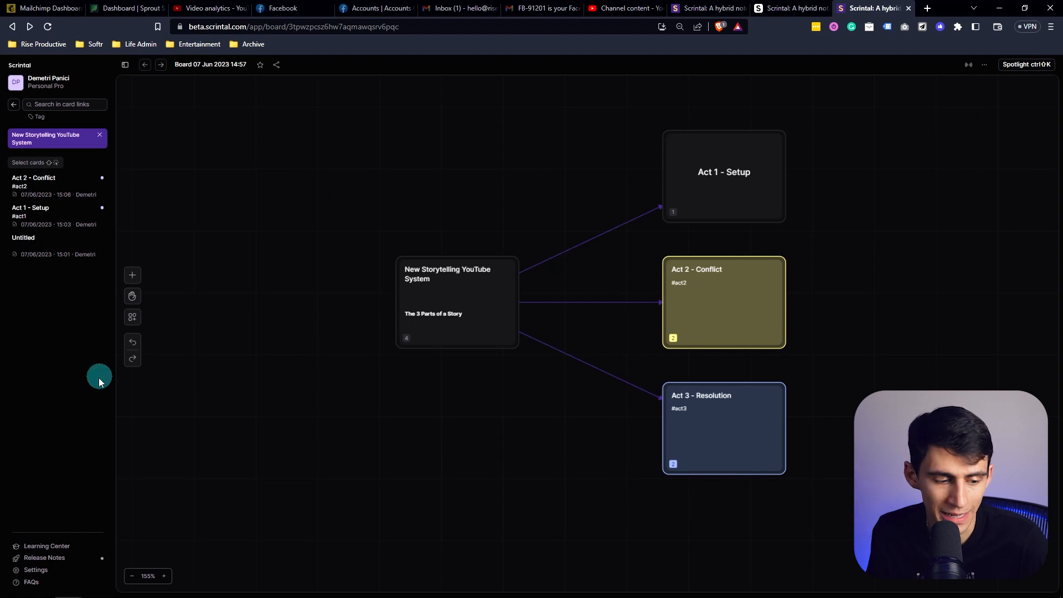
Publish the board through its sharing options to generate a public link.
{"action": "left_click", "coordinate": [985, 65]}
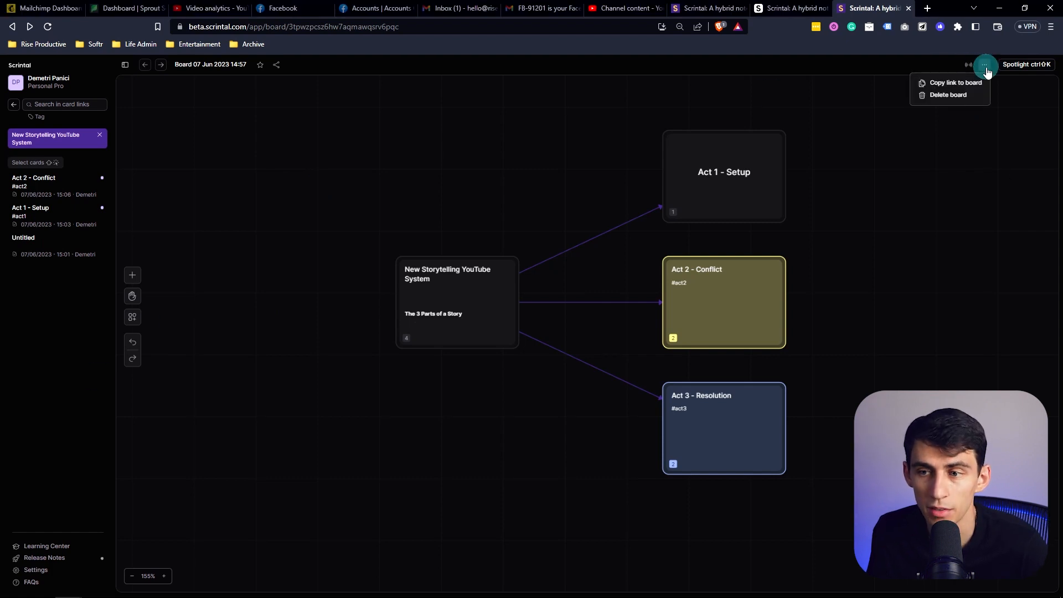
{"action": "left_click", "coordinate": [276, 65]}
{"action": "left_click", "coordinate": [312, 106]}
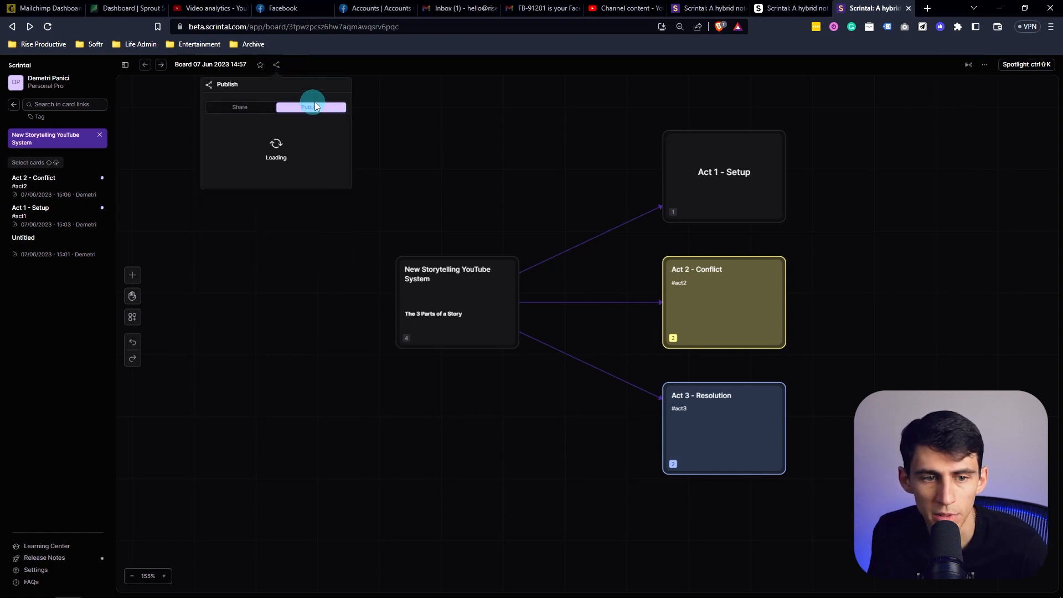
{"action": "left_click", "coordinate": [327, 178]}
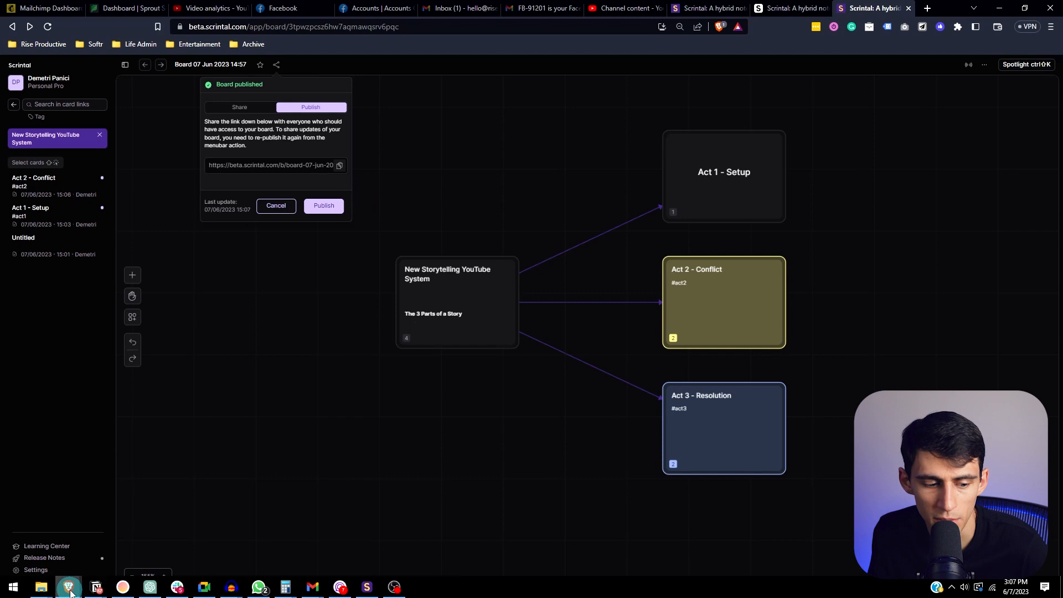
{"action": "right_click", "coordinate": [69, 587]}
{"action": "left_click", "coordinate": [52, 502]}
{"action": "type", "text": "https://beta.scrintal.com/b/board-07-jun-2023-14-57--3tpwz"}
{"action": "key", "text": "Return"}
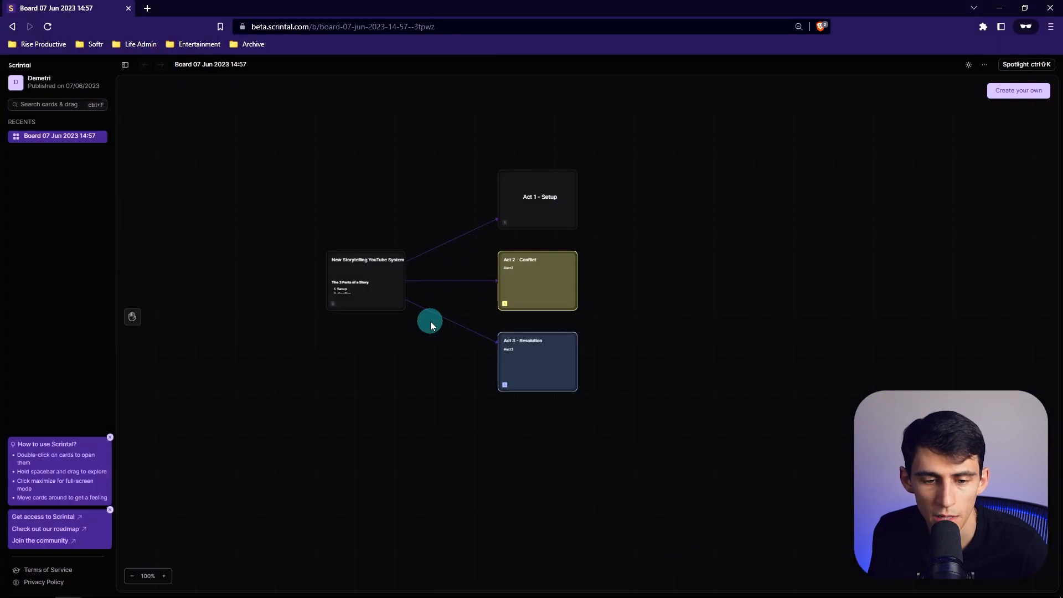
Open the New Storytelling YouTube System card on the published board and review its links to the act cards.
{"action": "scroll", "coordinate": [437, 320], "scroll_direction": "up", "scroll_amount": 3}
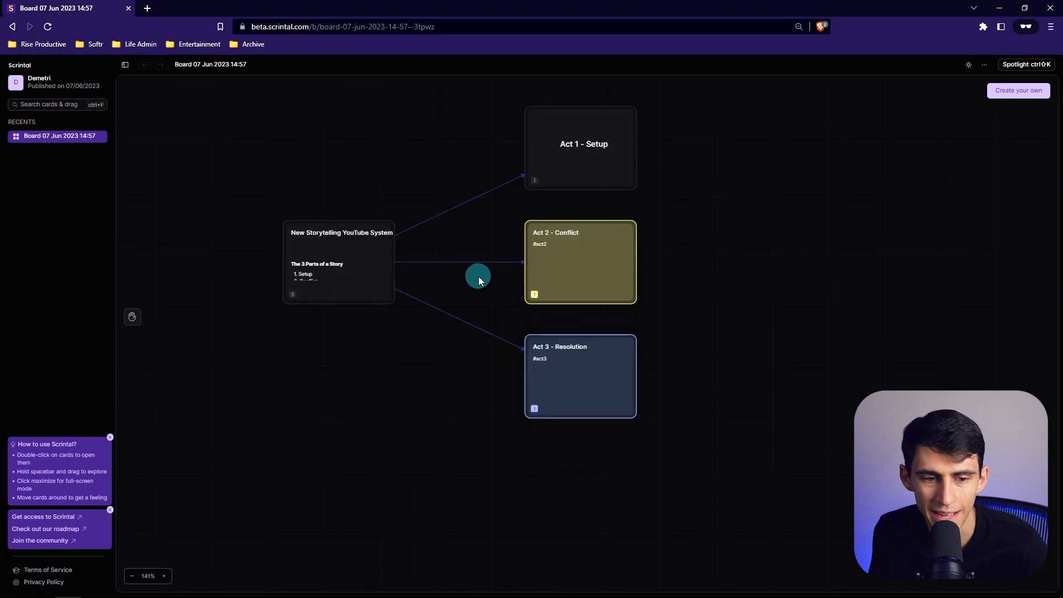
{"action": "double_click", "coordinate": [364, 254]}
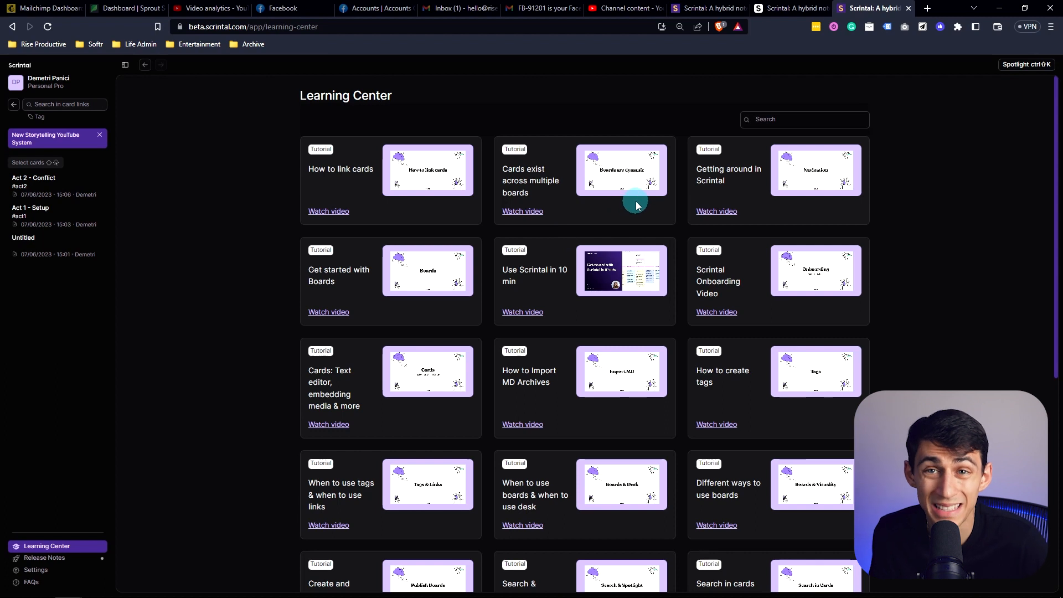
{"action": "scroll", "coordinate": [826, 227], "scroll_direction": "down", "scroll_amount": 3}
{"action": "scroll", "coordinate": [821, 268], "scroll_direction": "up", "scroll_amount": 3}
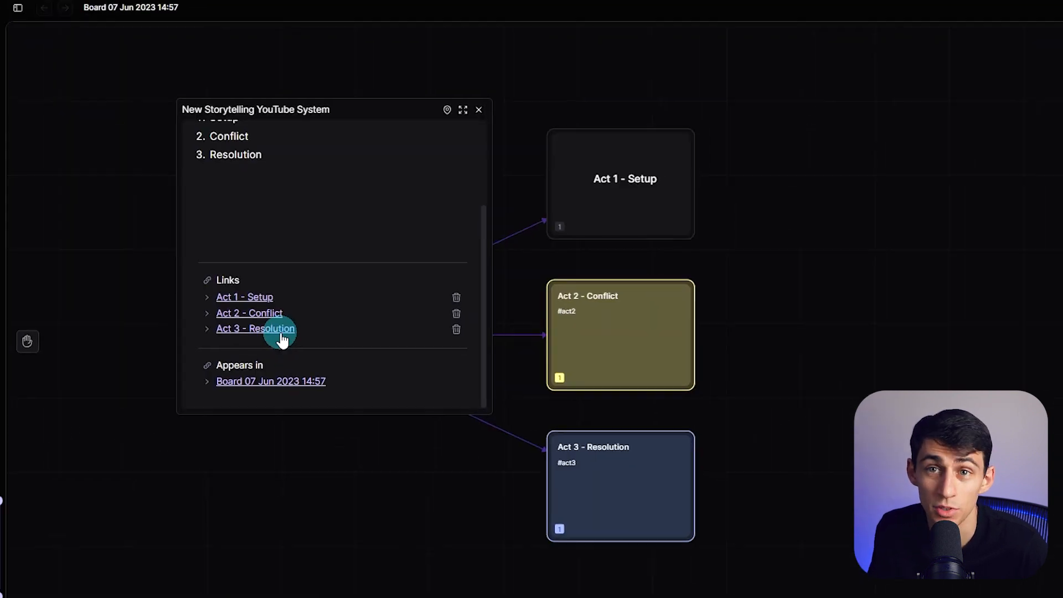
{"action": "left_click", "coordinate": [277, 337]}
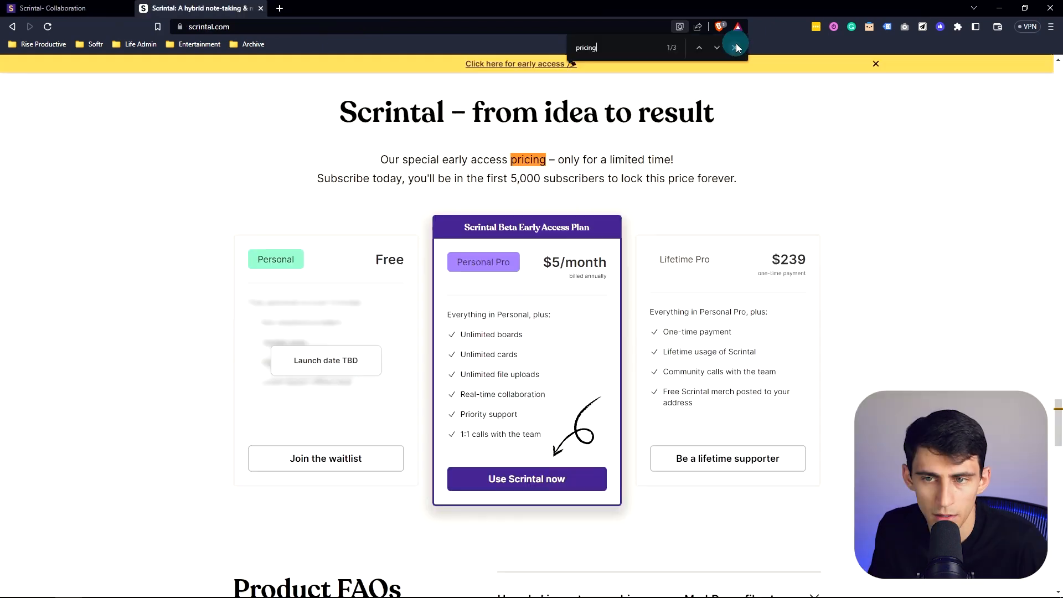
Close the page search for "pricing" on the Scrintal website and switch to the published Scrintal- Collaboration board.
{"action": "left_click", "coordinate": [735, 43]}
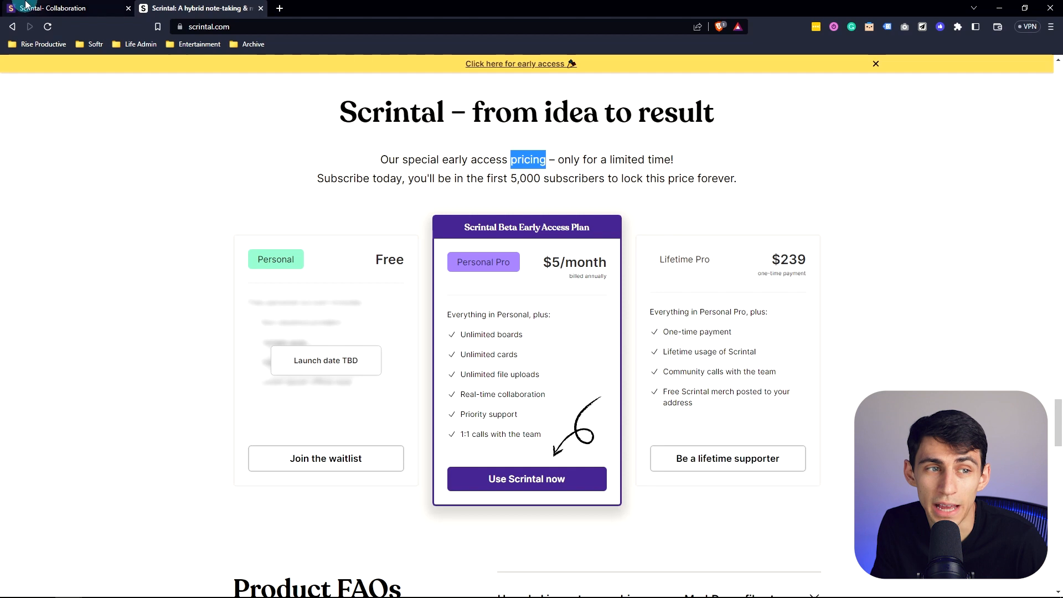
{"action": "left_click", "coordinate": [52, 8]}
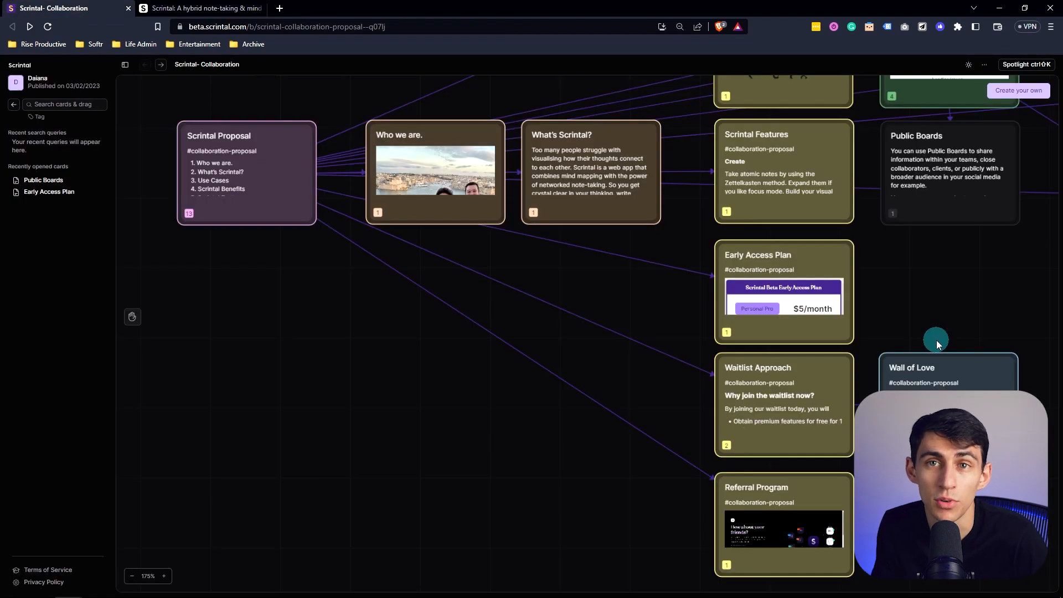